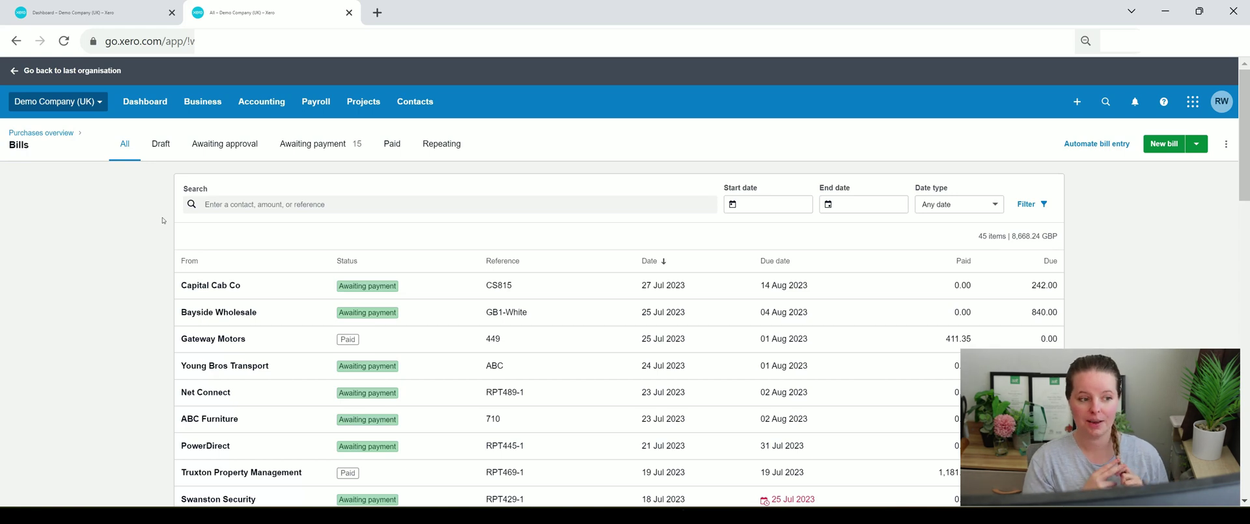
- Zoom the Bills page out to 67% so more of the 45 bills fit on screen
key(ctrl+minus)
key(ctrl+minus)
key(ctrl+minus)
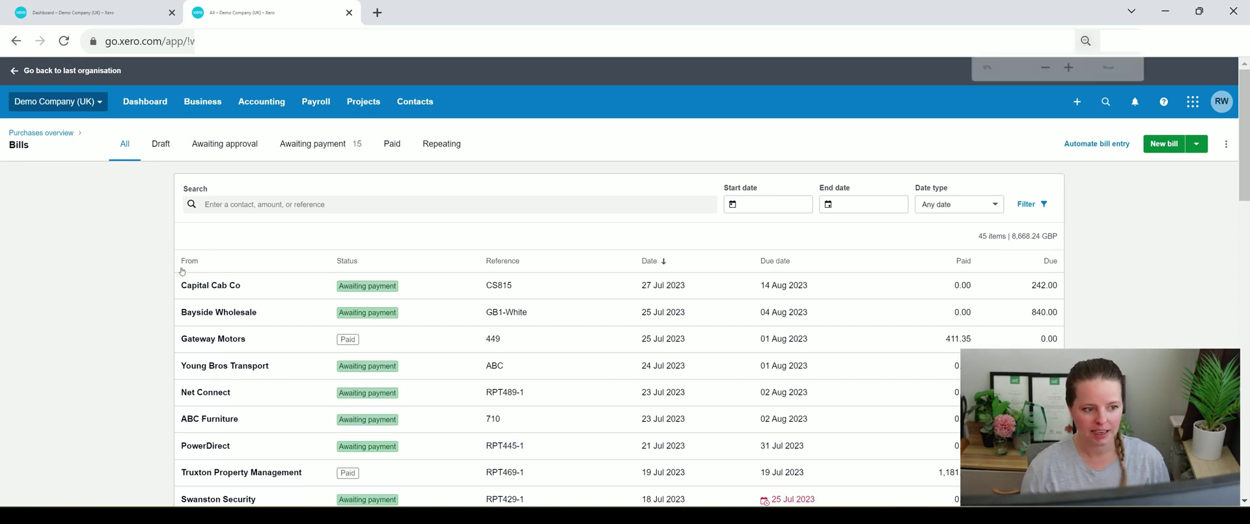
key(ctrl+plus)
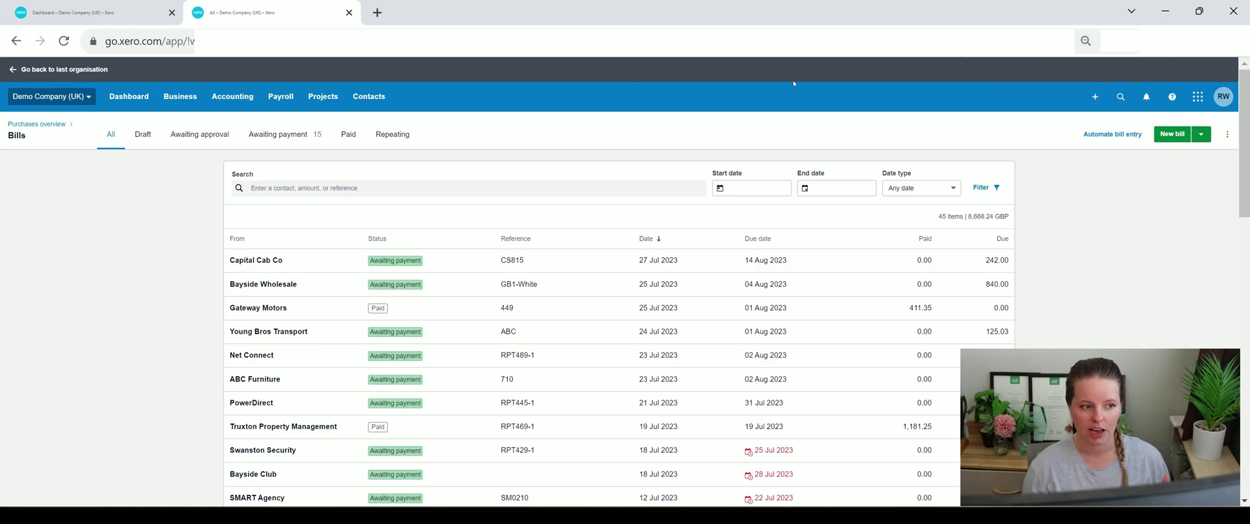
- Look through the Draft, Awaiting approval, Awaiting payment, Paid and Repeating bills, ending on Awaiting payment
click(144, 135)
click(200, 135)
click(278, 134)
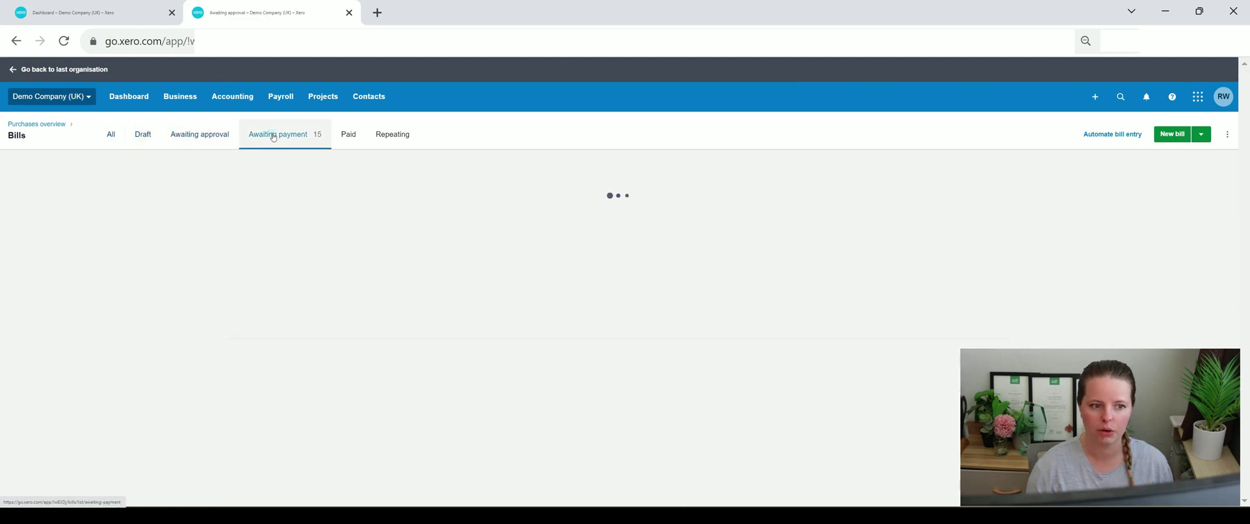
click(346, 135)
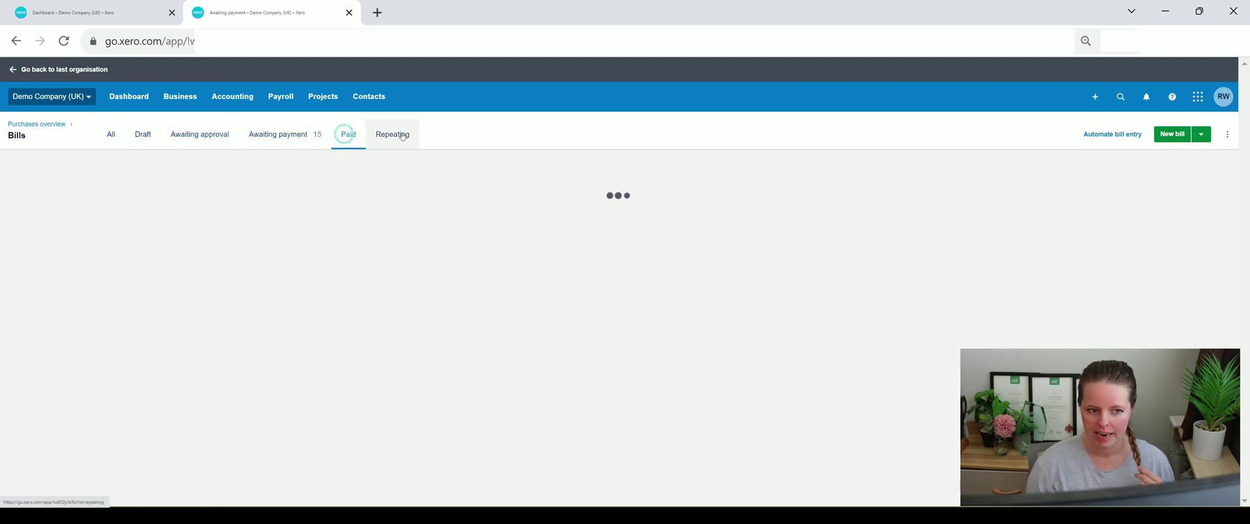
click(402, 134)
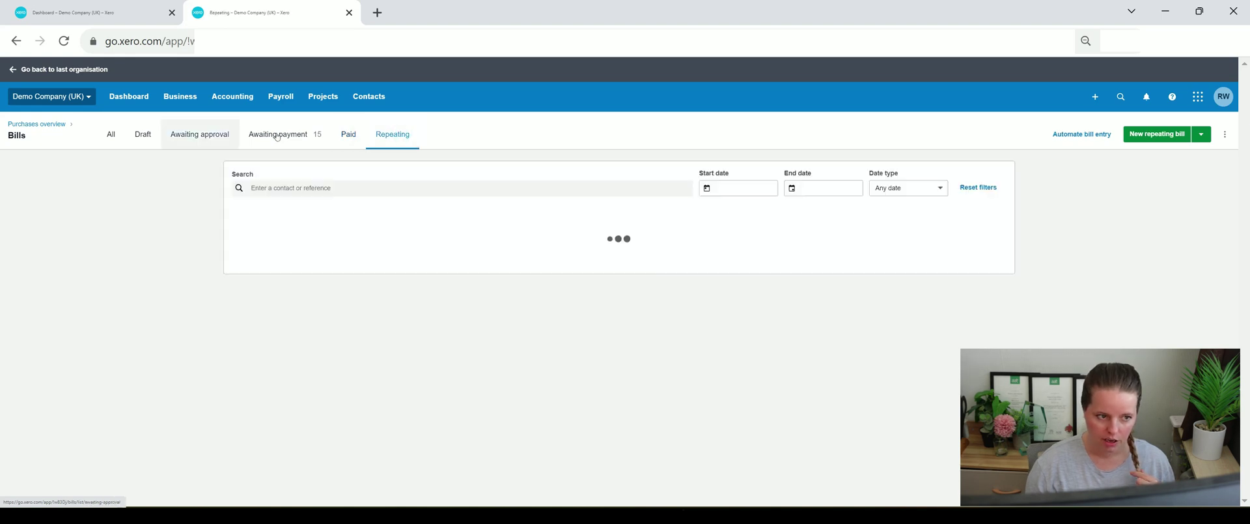
click(289, 137)
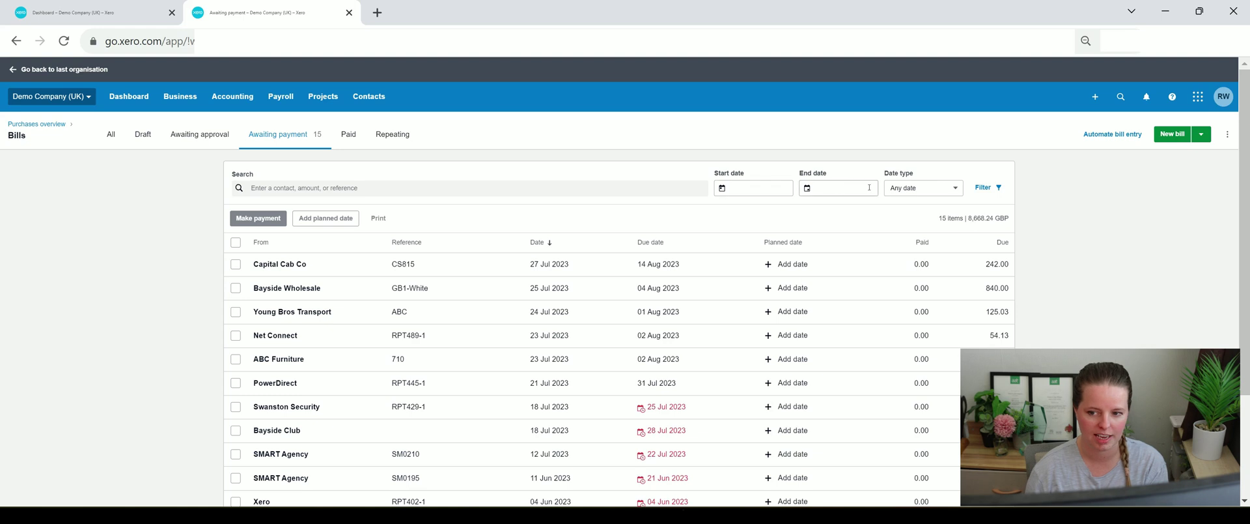
scroll(914, 188, down, 3)
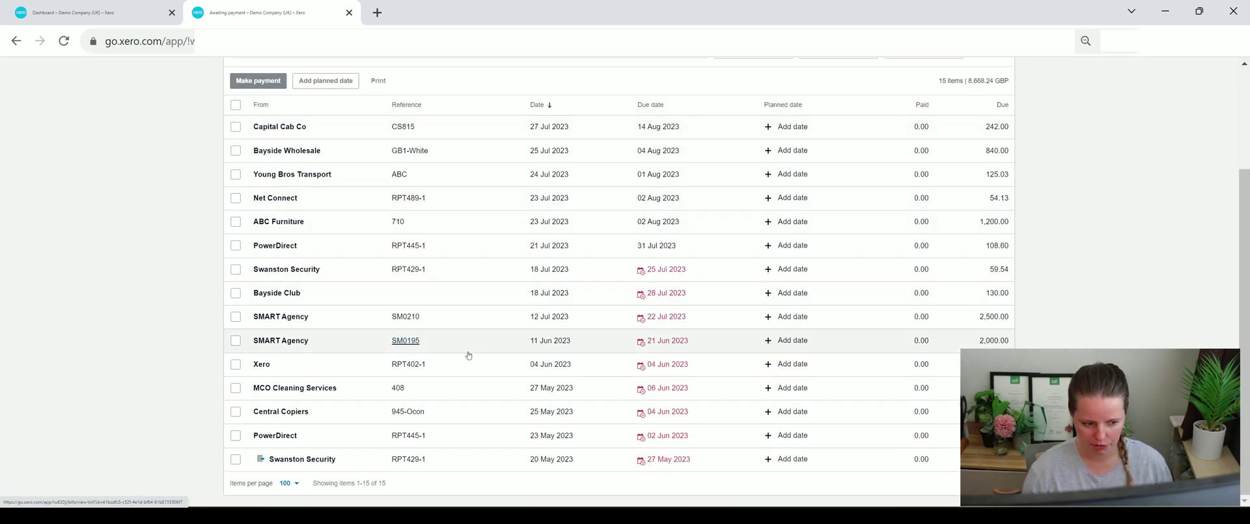
scroll(466, 351, up, 2)
scroll(464, 353, up, 1)
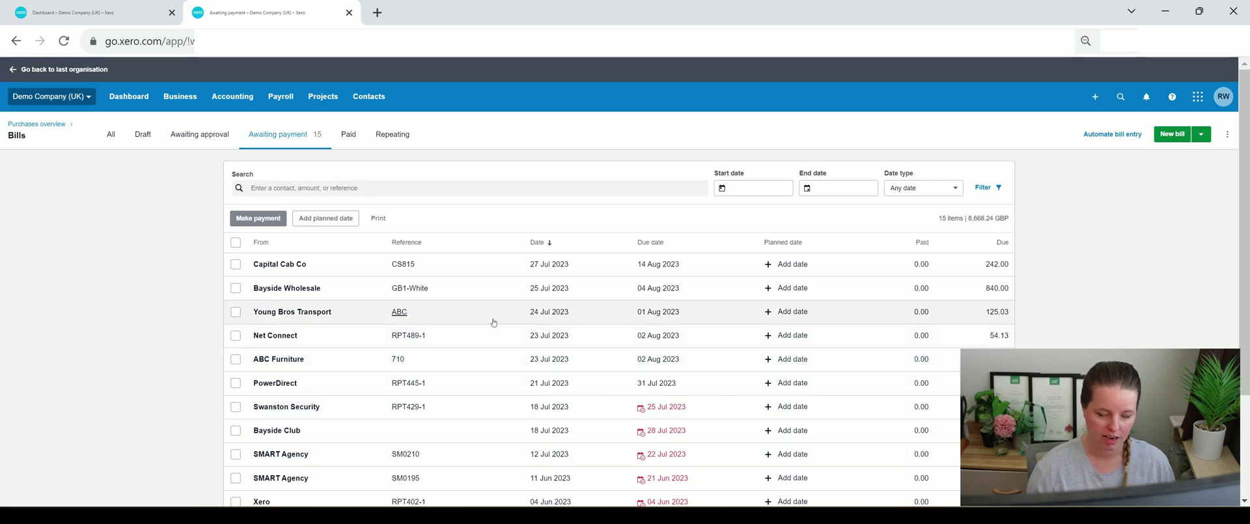
- Open All Contacts from the Contacts menu in a new browser tab and switch to it
right_click(371, 99)
click(371, 99)
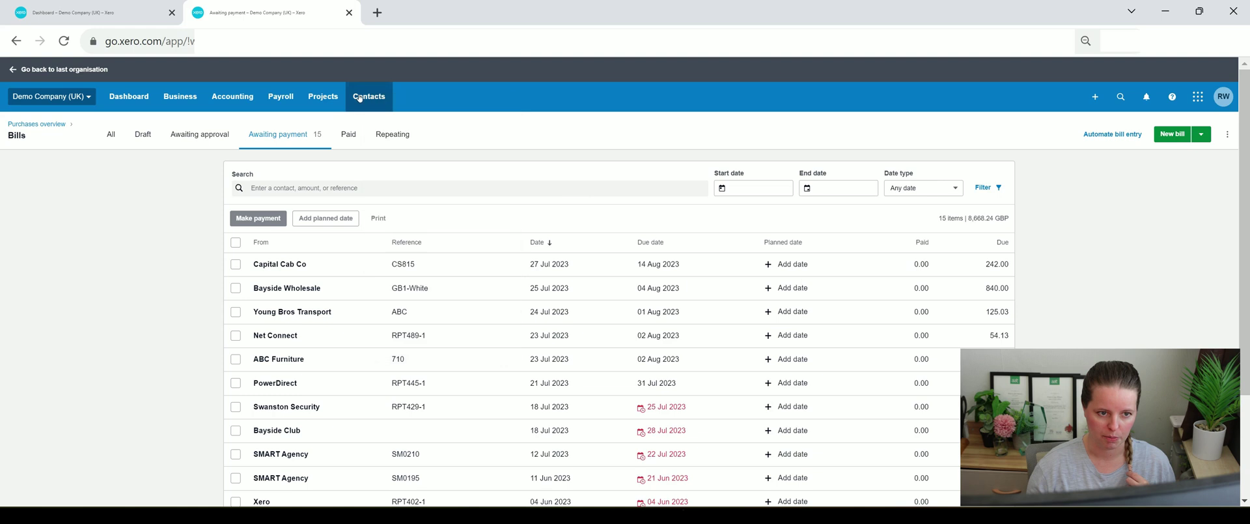
right_click(378, 103)
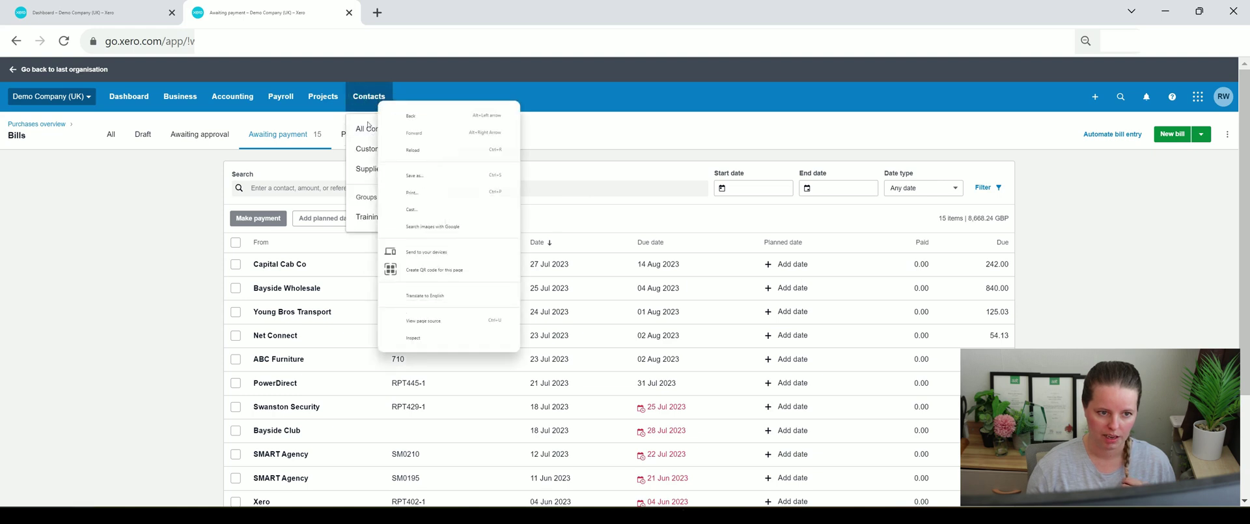
right_click(368, 125)
click(419, 135)
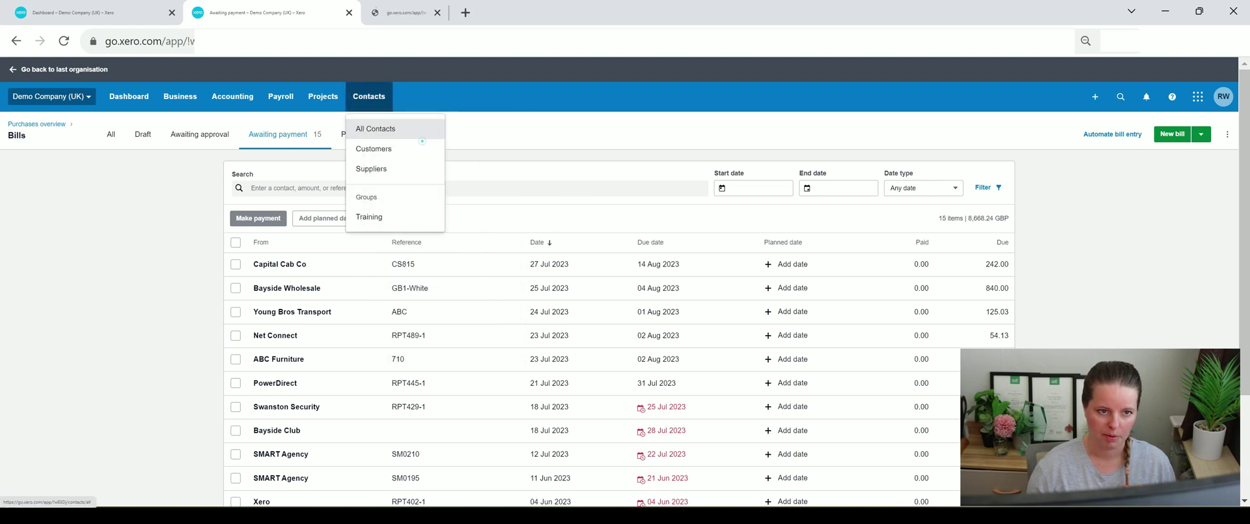
click(418, 14)
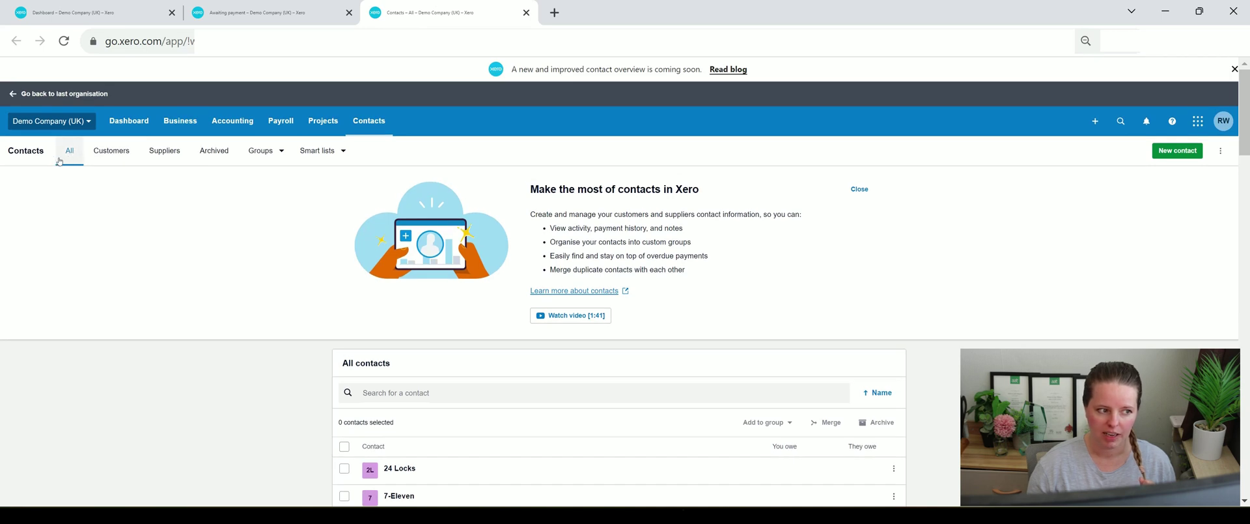
- Compare the Customers and Suppliers contact lists, ending on Suppliers
click(112, 155)
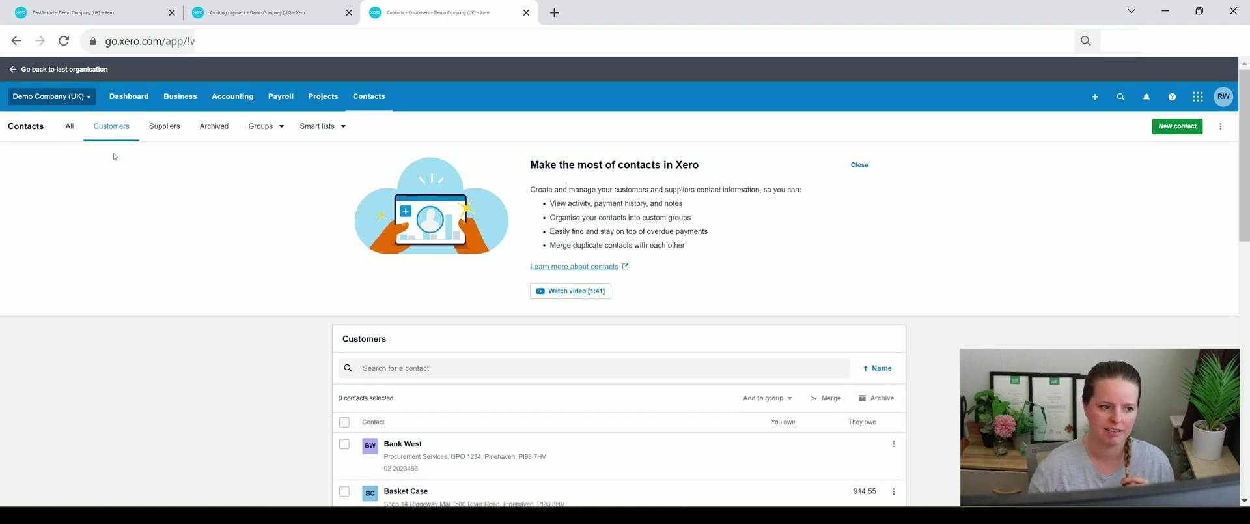
click(164, 133)
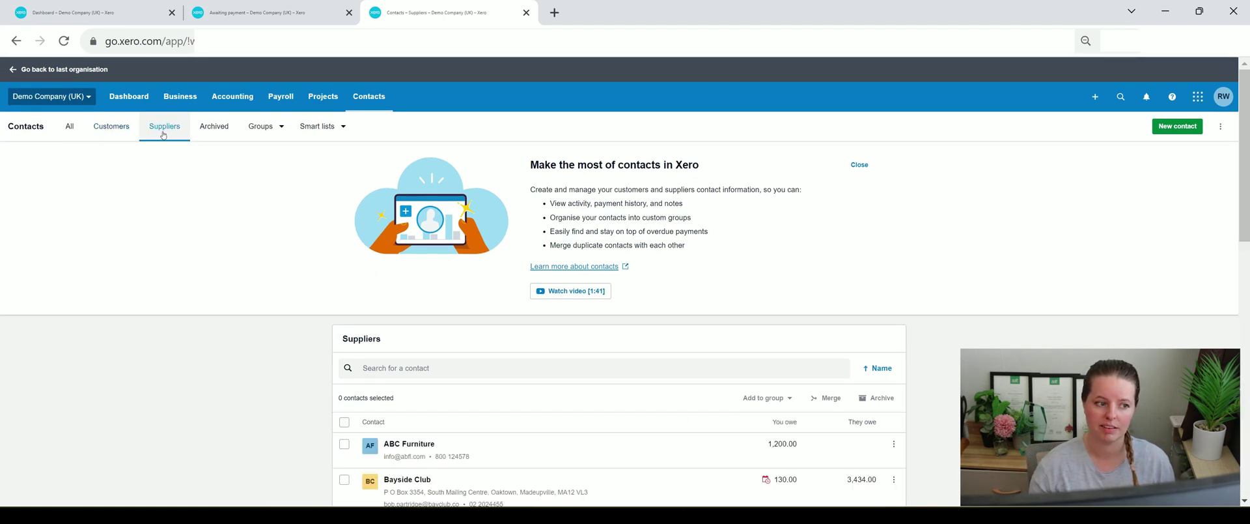
click(112, 132)
click(174, 132)
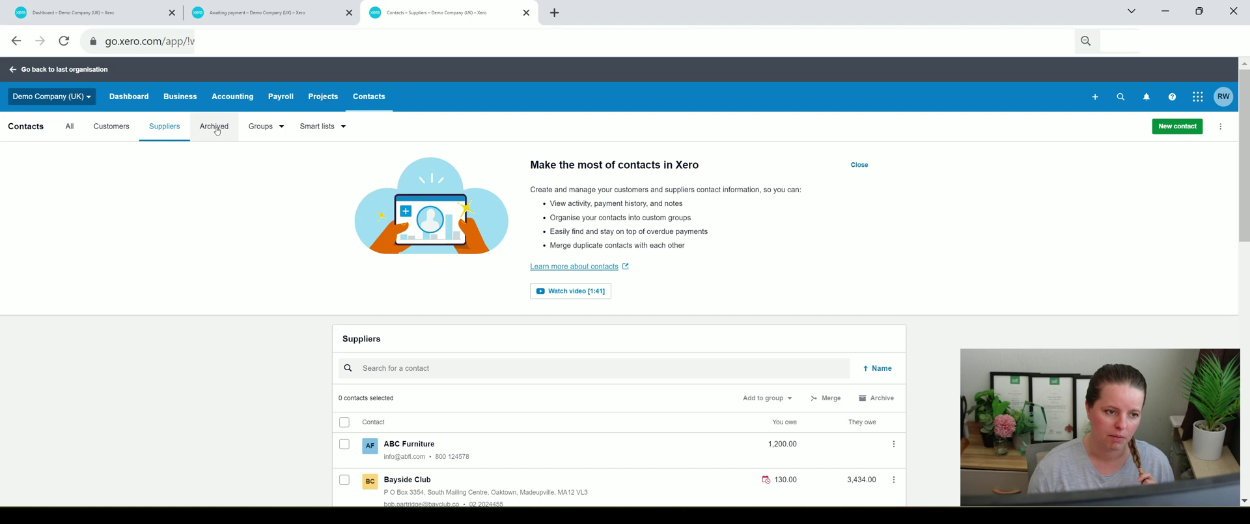
- Check the contact Groups and Smart lists, then return to the Awaiting payment bills tab
click(259, 126)
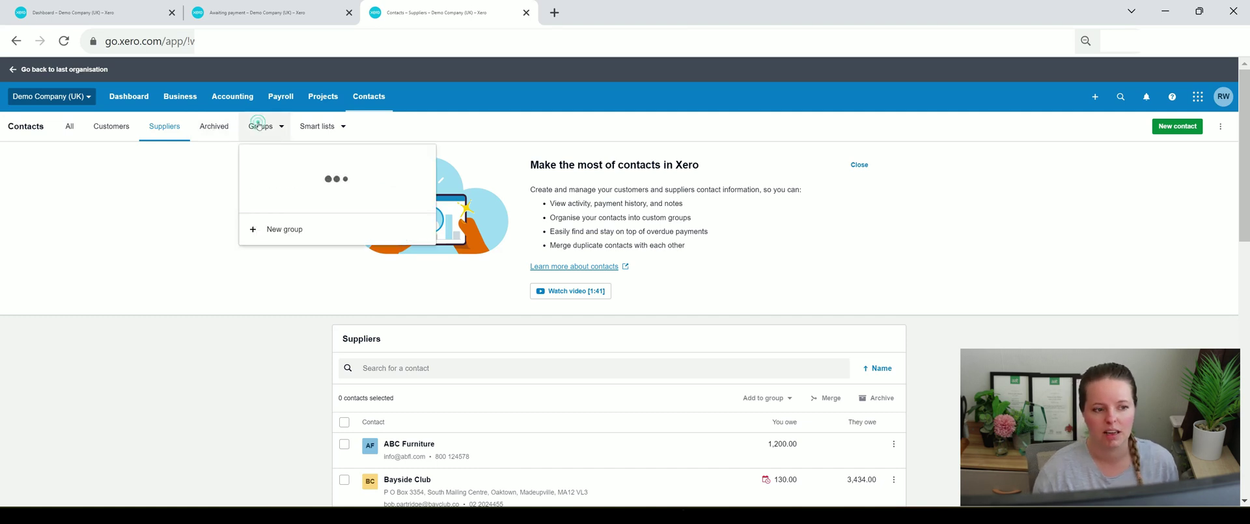
click(260, 128)
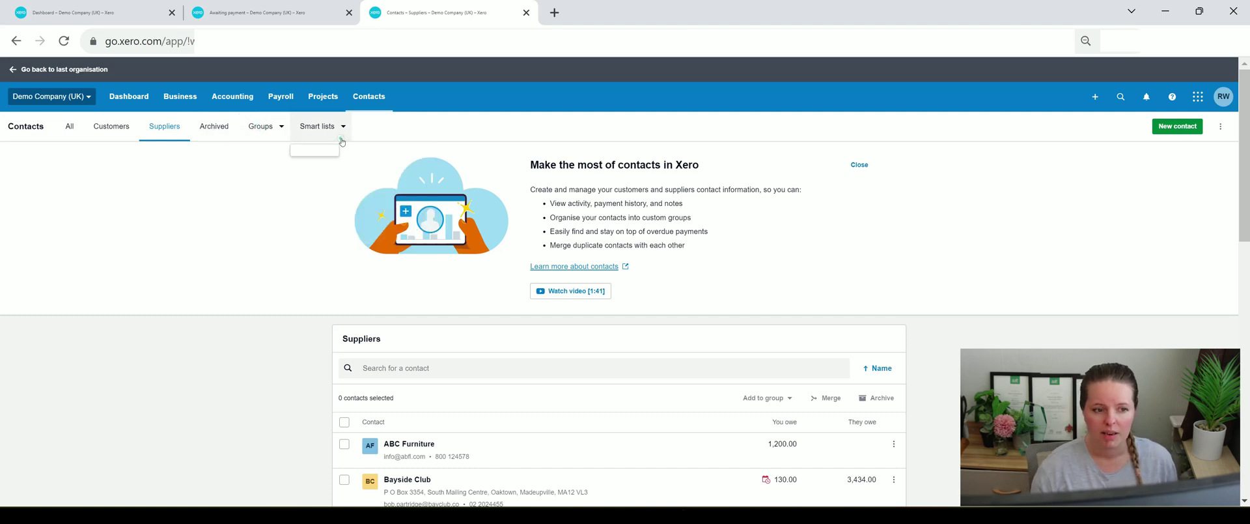
click(317, 126)
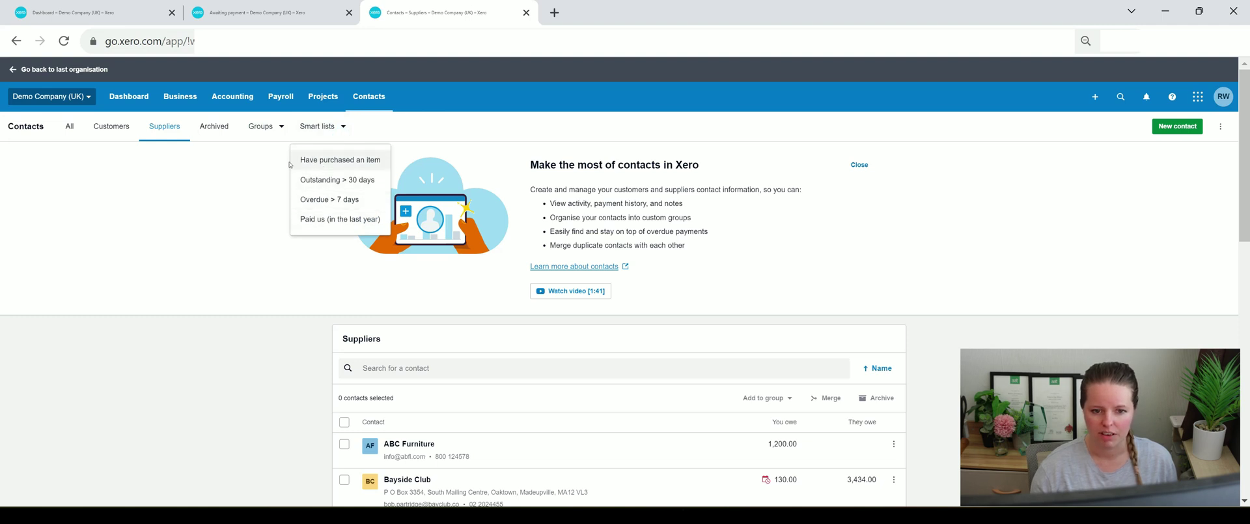
click(215, 205)
click(310, 17)
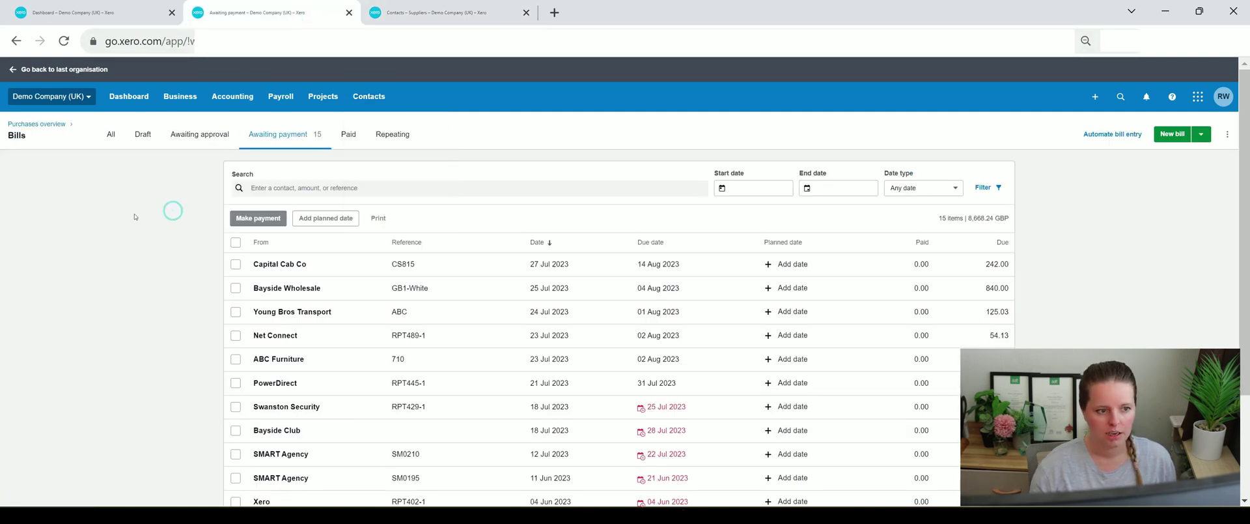
click(138, 141)
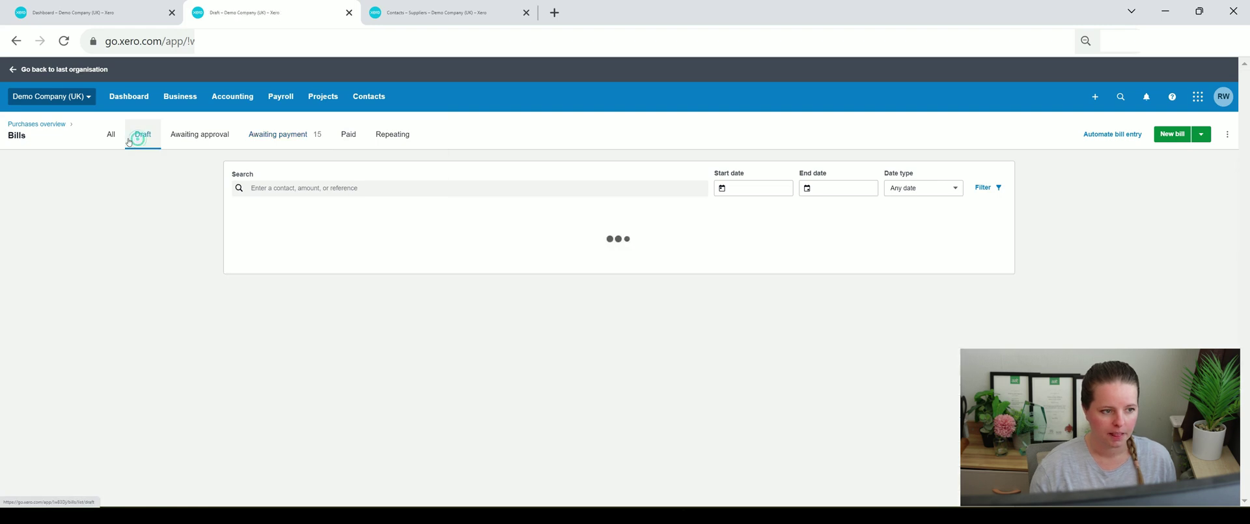
click(179, 146)
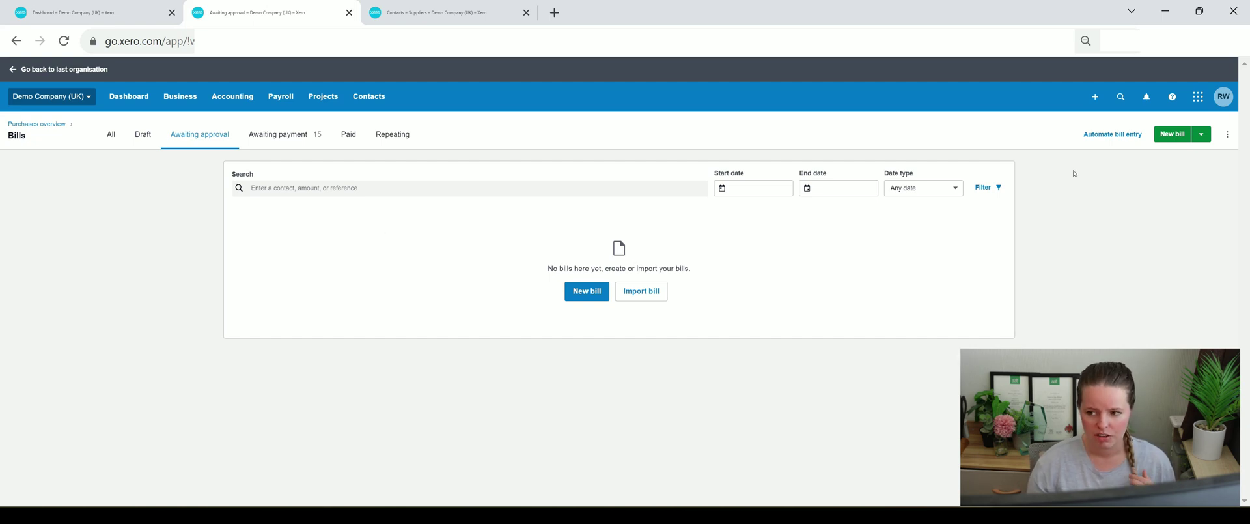
click(272, 142)
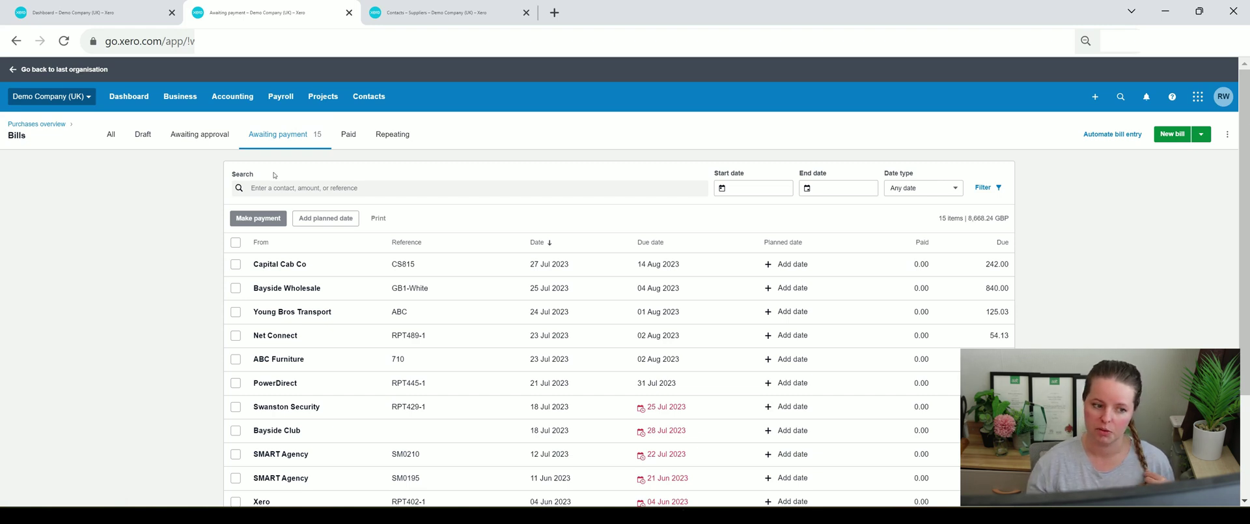
- Open Capital Cab Co bill CS815 for 242.00, dismissing the Hubdoc popup and checking its related files
click(299, 264)
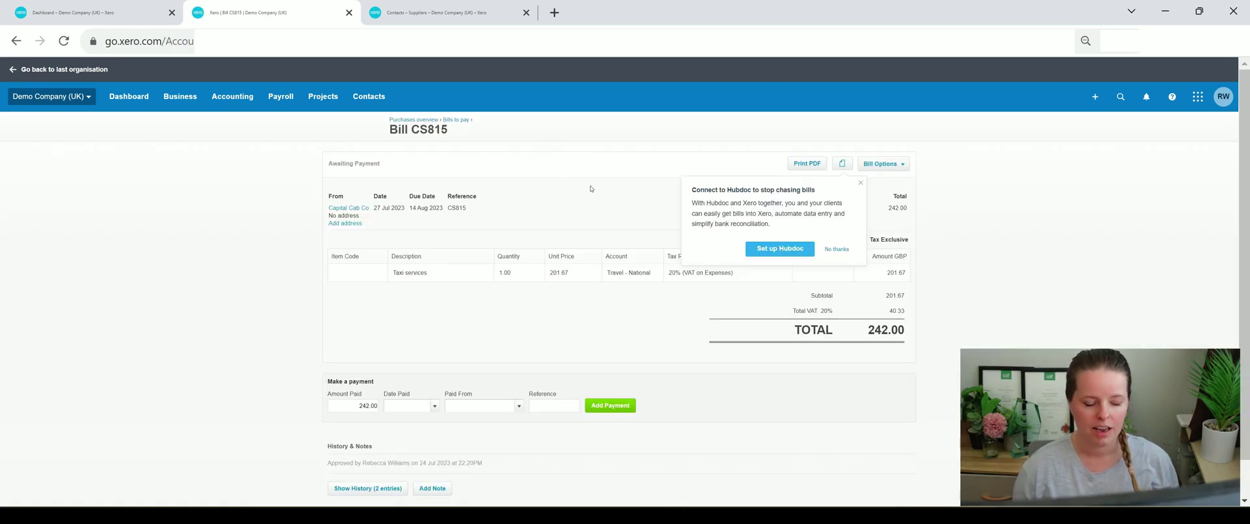
click(861, 185)
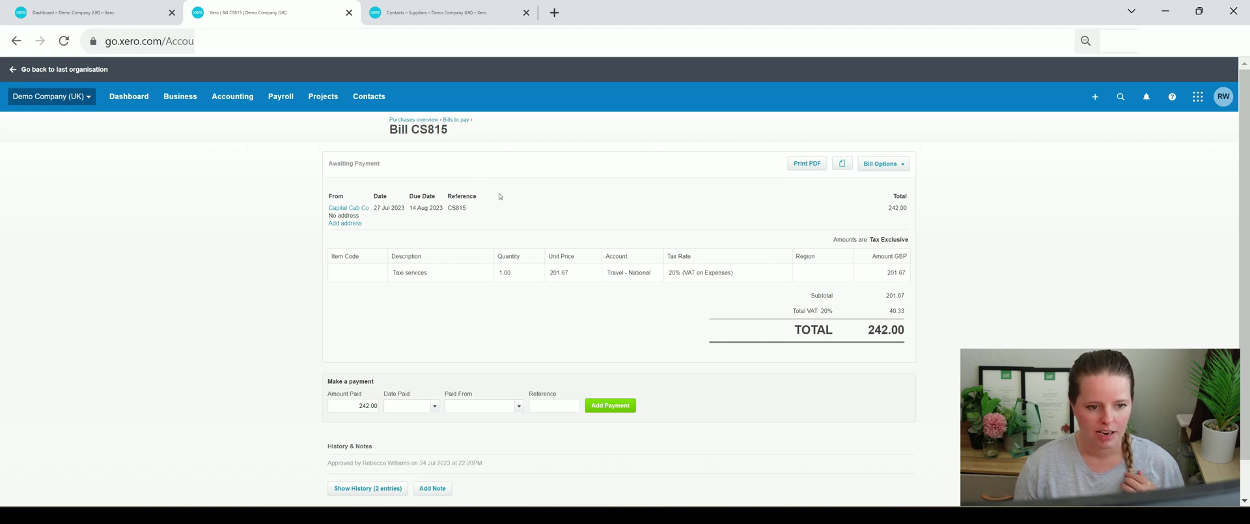
click(844, 166)
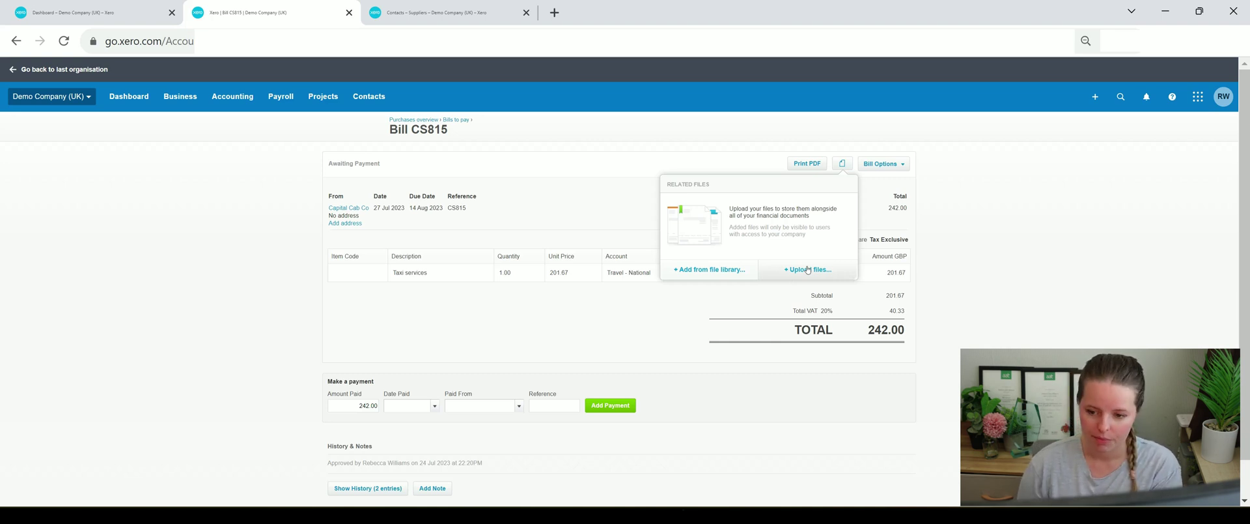
click(571, 206)
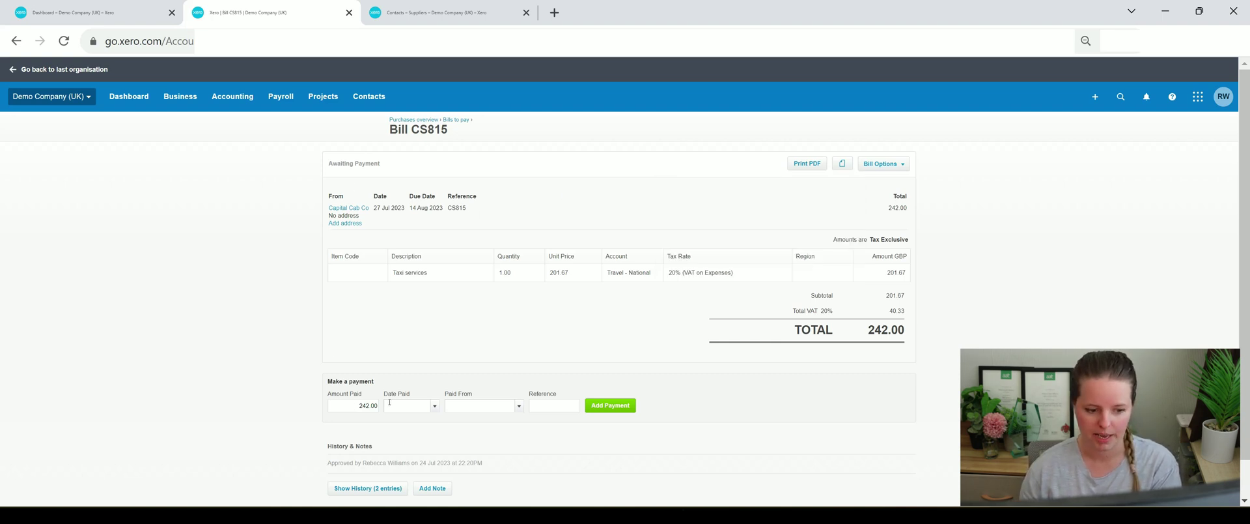
click(434, 405)
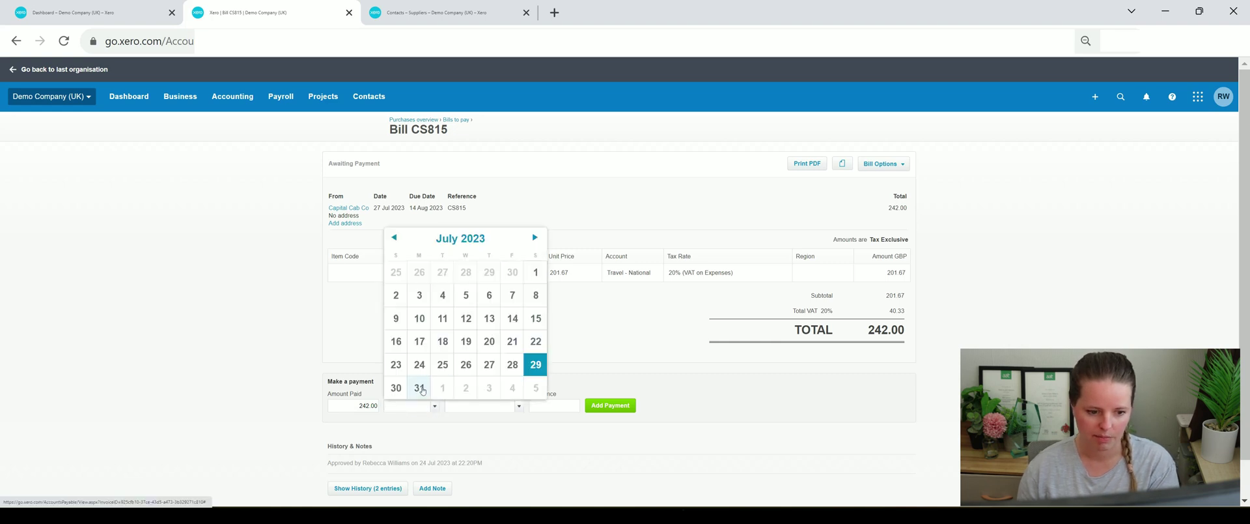
click(419, 387)
click(434, 406)
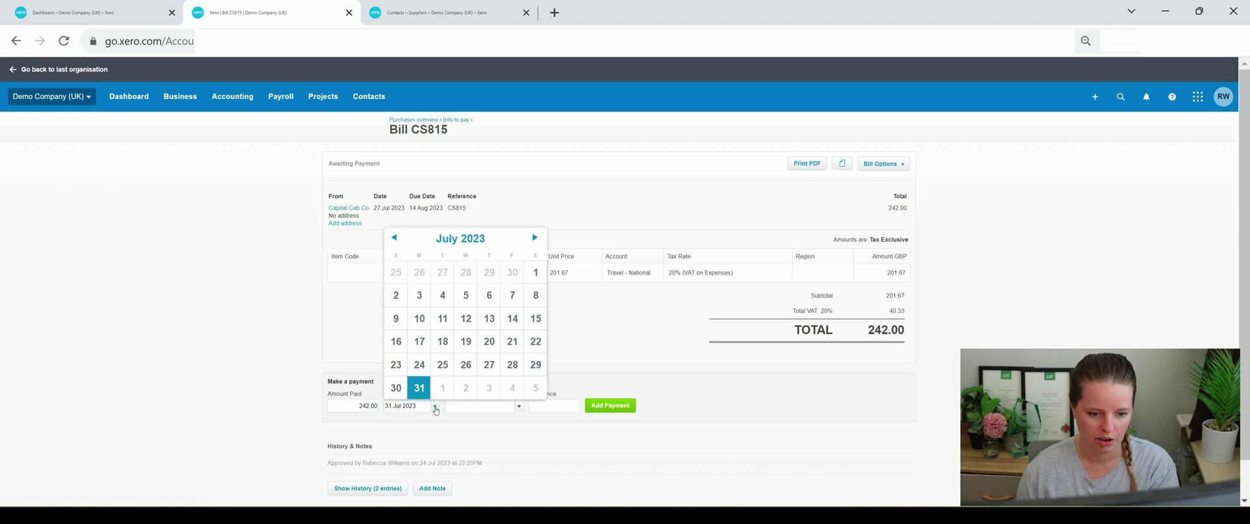
click(507, 366)
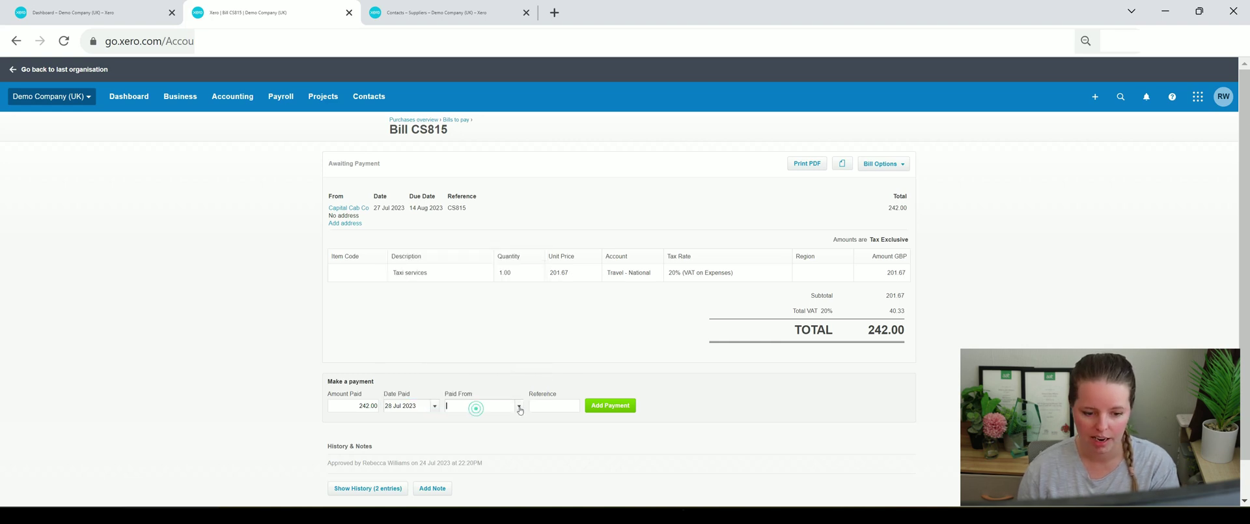
click(479, 406)
scroll(516, 425, down, 5)
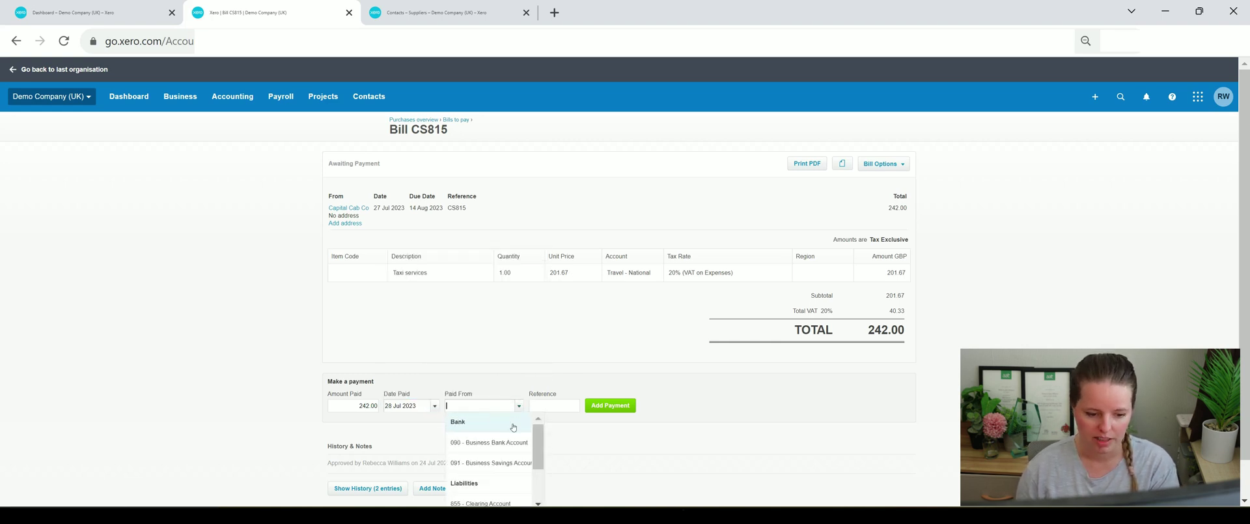
click(536, 446)
scroll(530, 468, down, 1)
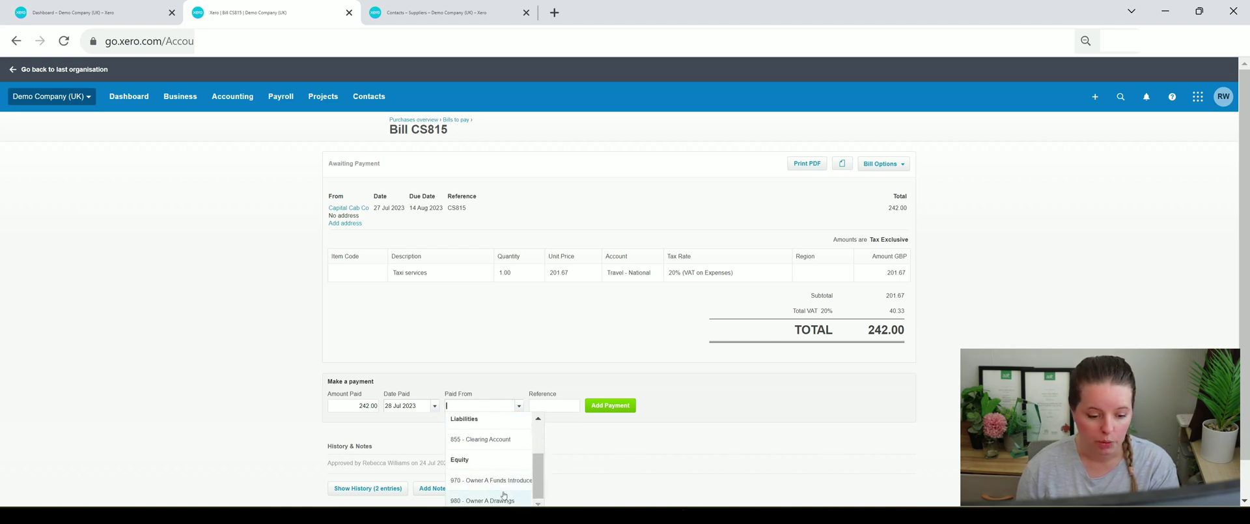
click(596, 435)
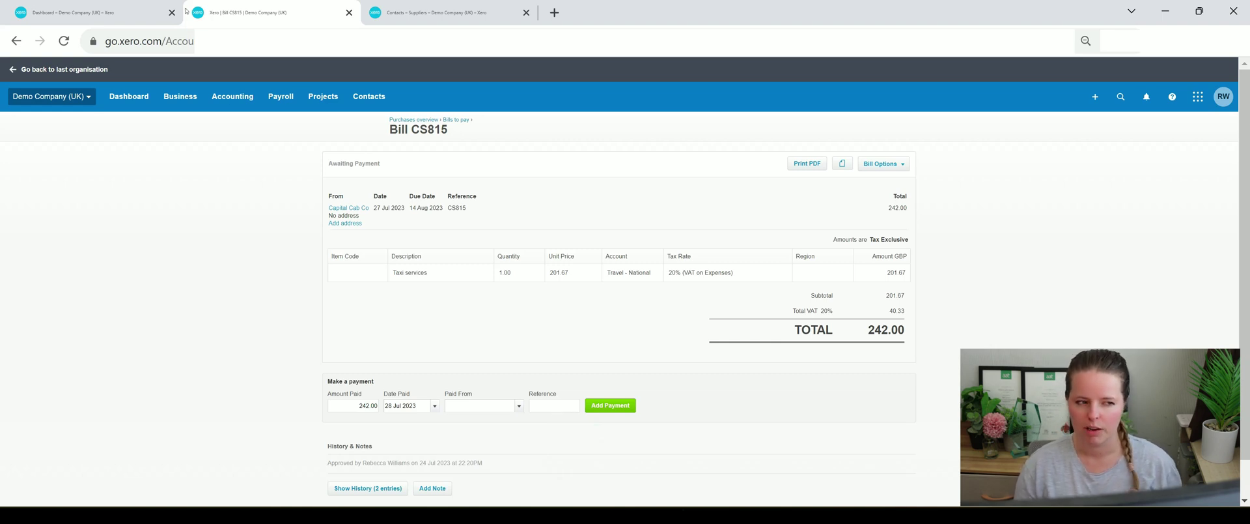
- Go to Business > Purchase Orders to list the 7 orders
click(190, 106)
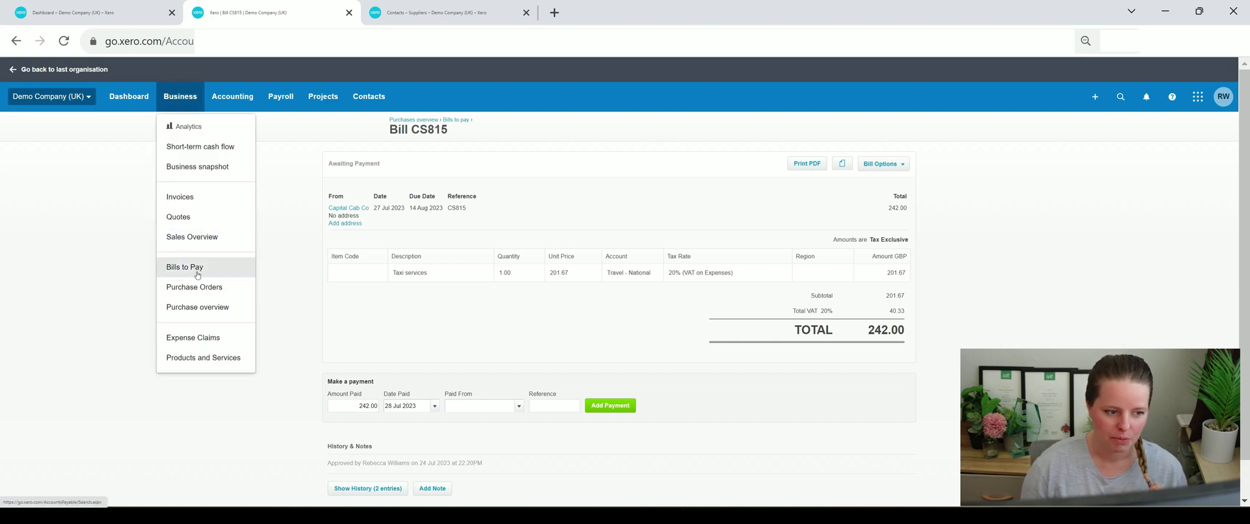
click(200, 290)
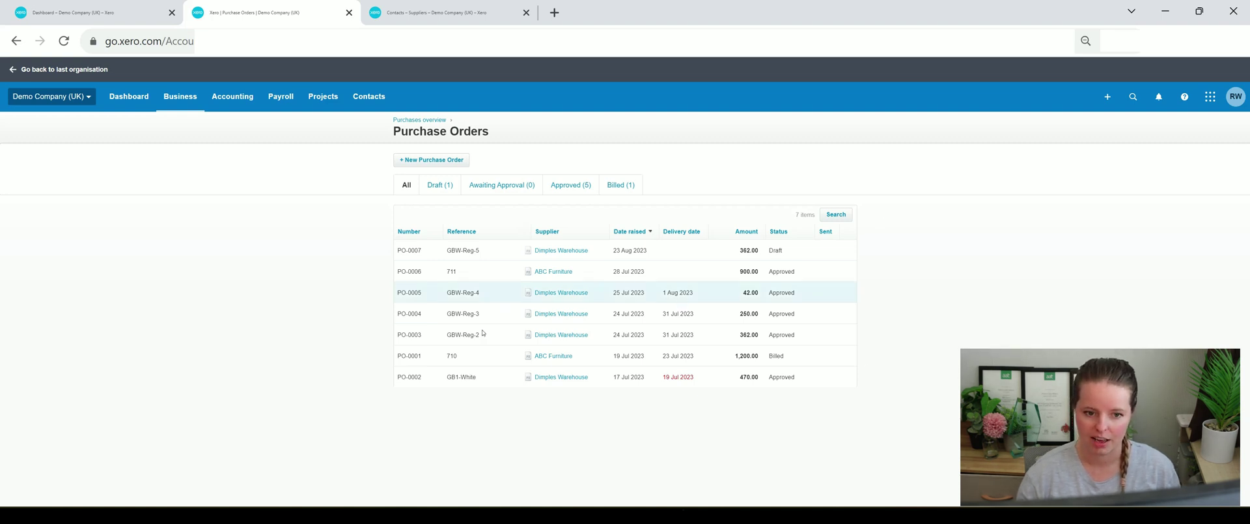
- Filter the purchase orders to the 5 Approved orders totalling 2,024.00 GBP
click(569, 187)
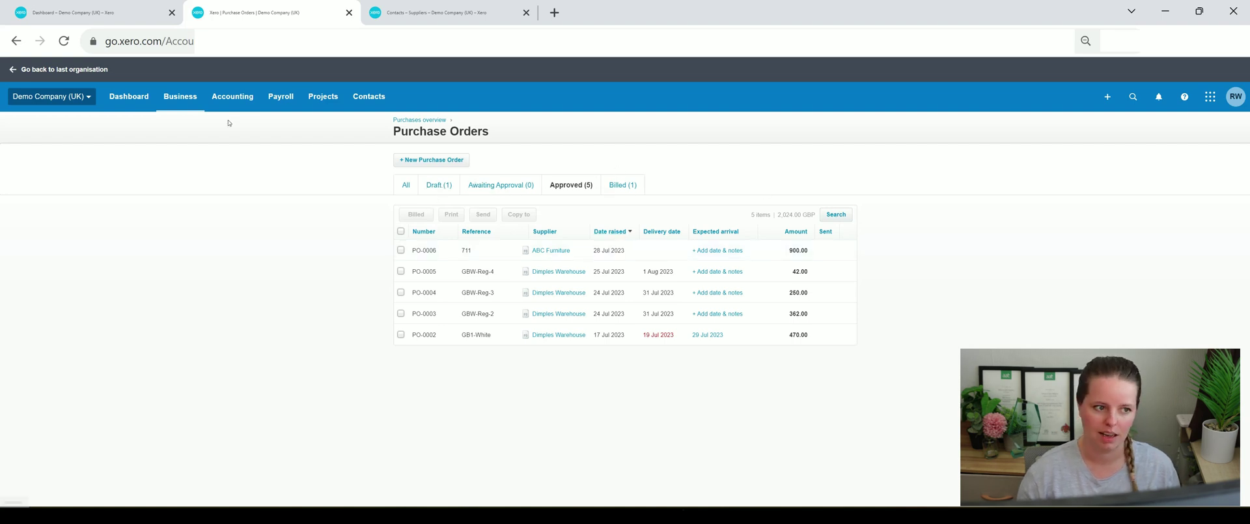
click(183, 99)
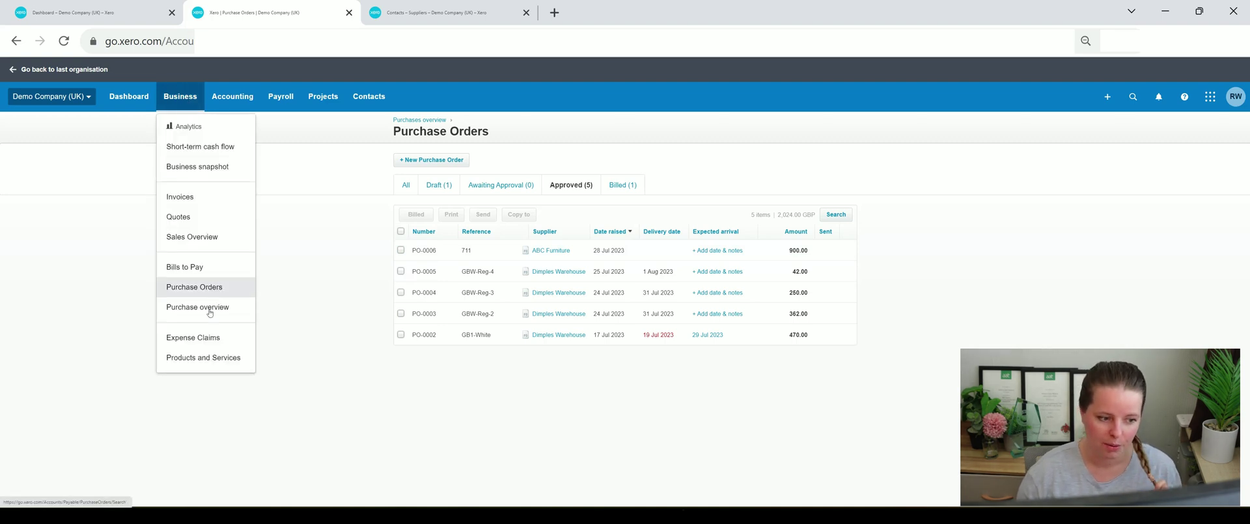
- Open Business > Expense Claims and browse the To review, To pay and All tabs
click(201, 337)
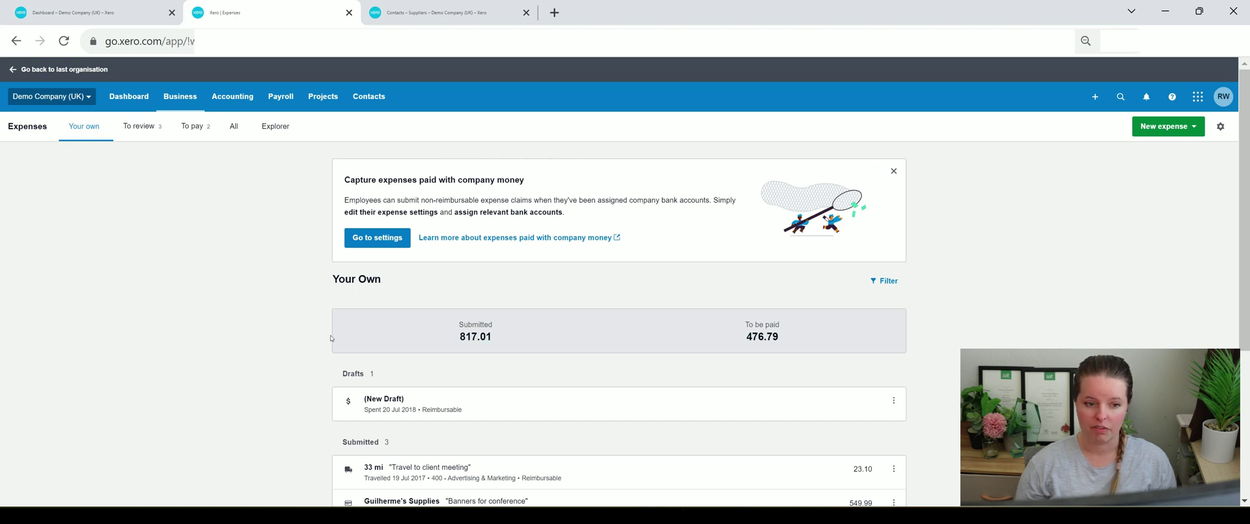
click(135, 129)
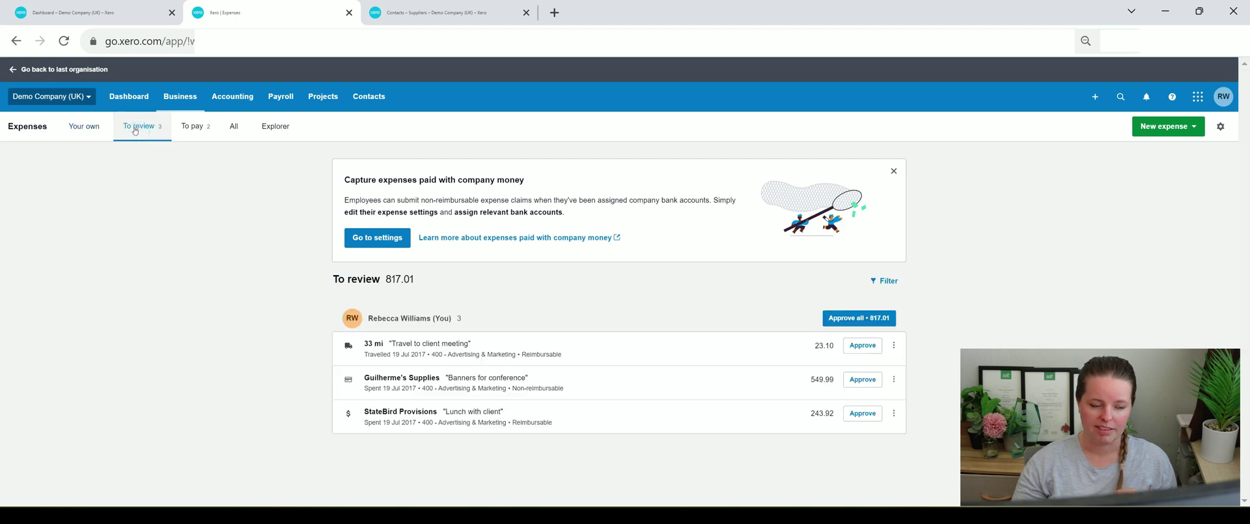
click(200, 134)
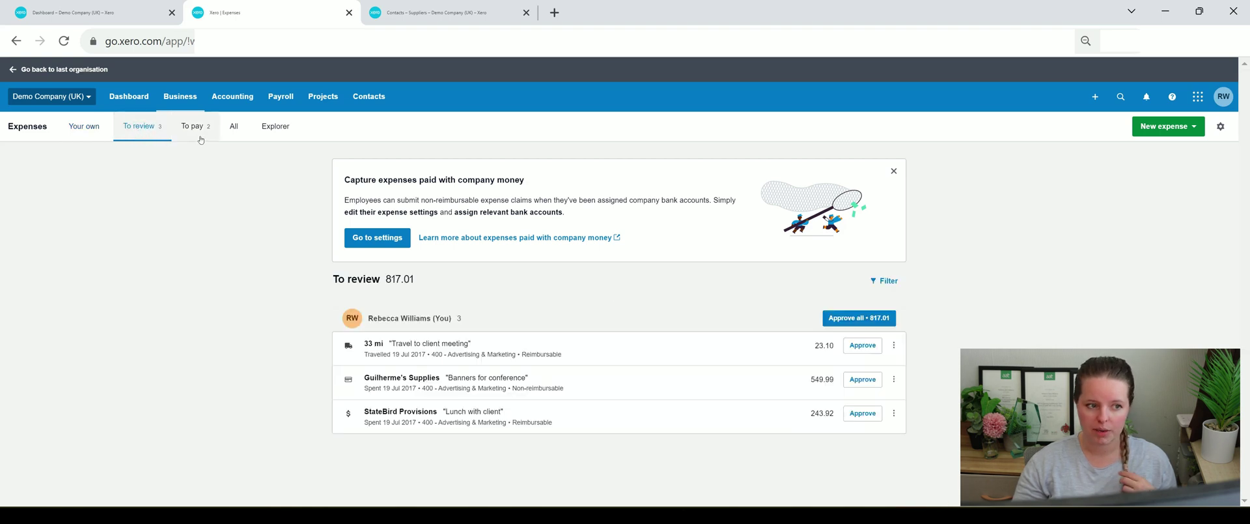
click(235, 127)
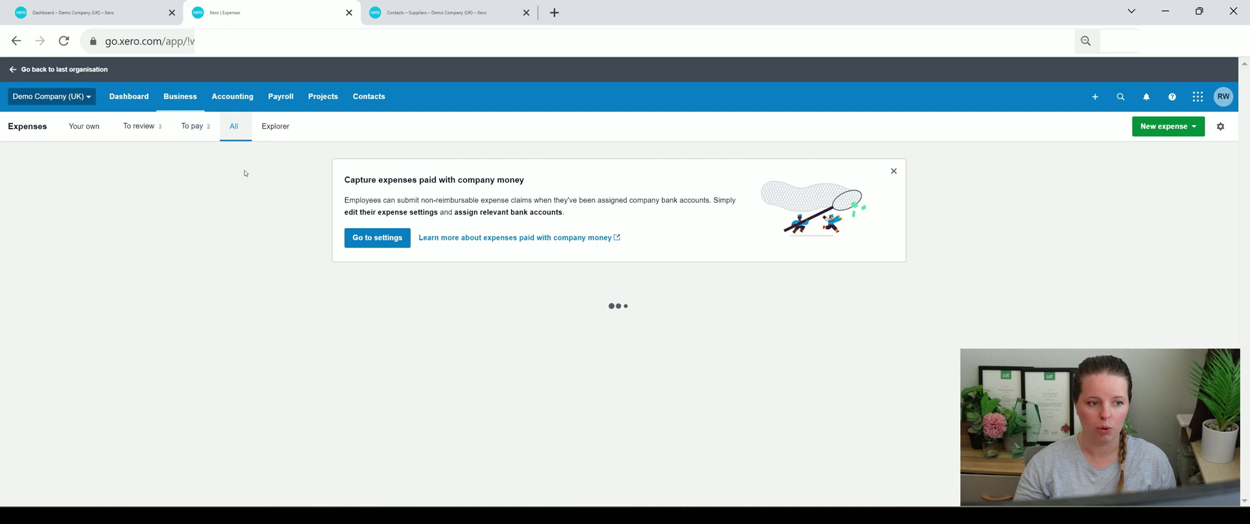
click(84, 126)
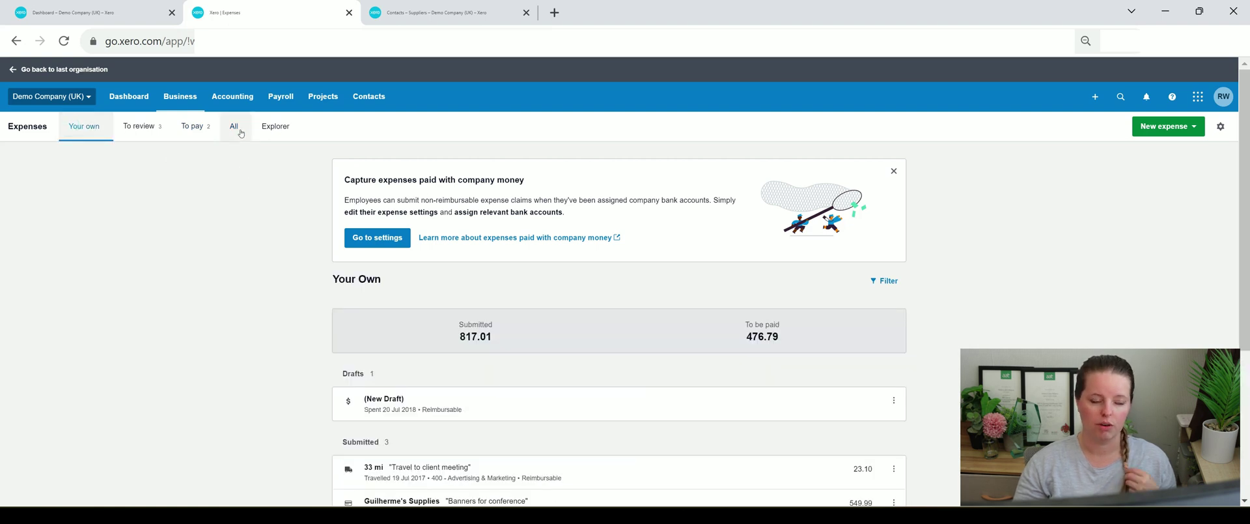
click(241, 133)
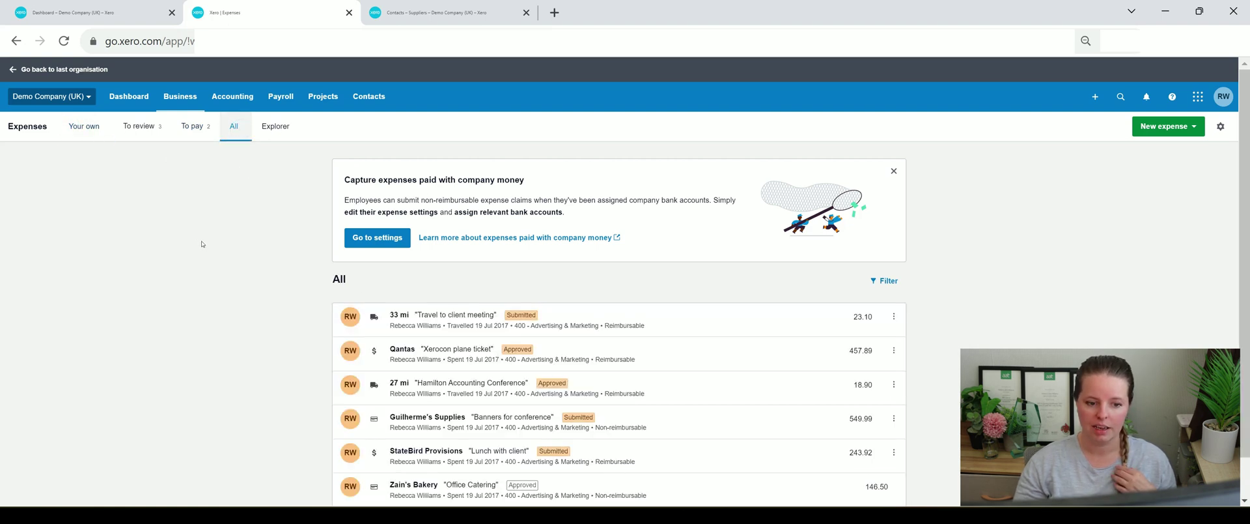
scroll(225, 232, down, 1)
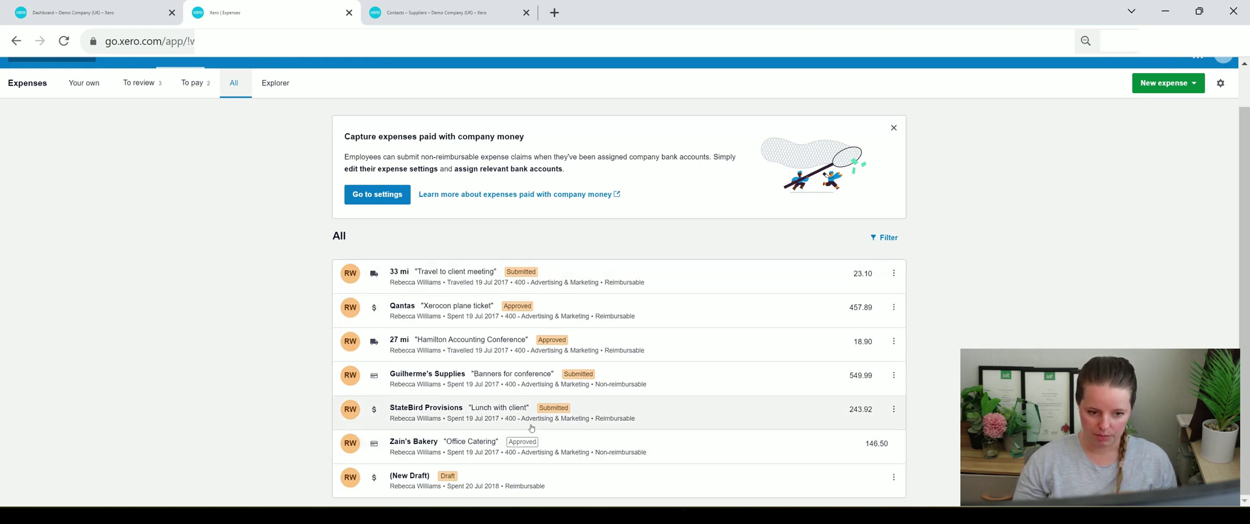
click(500, 345)
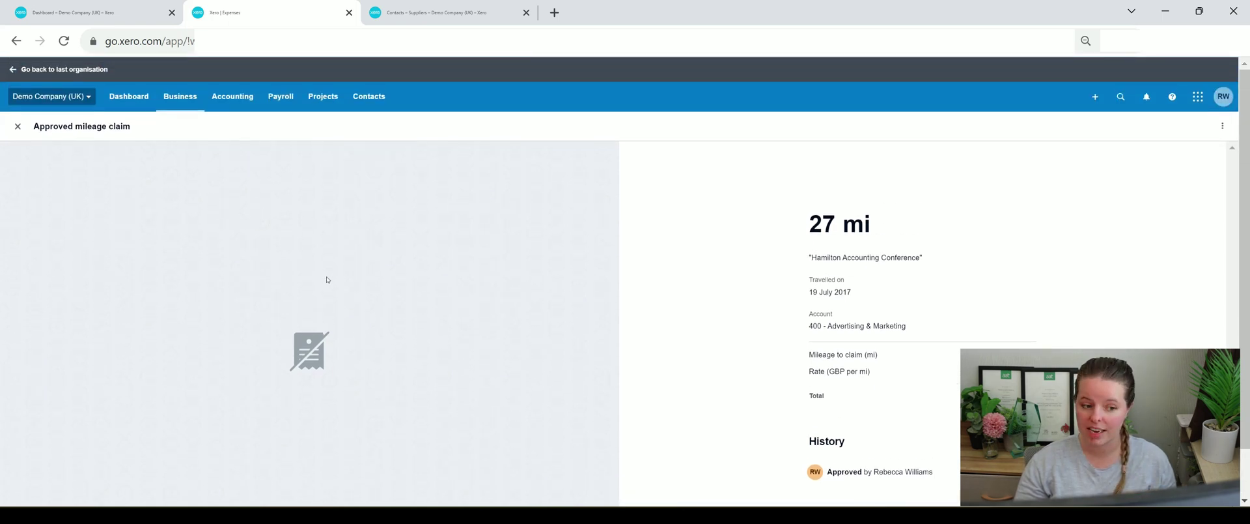
scroll(748, 232, down, 1)
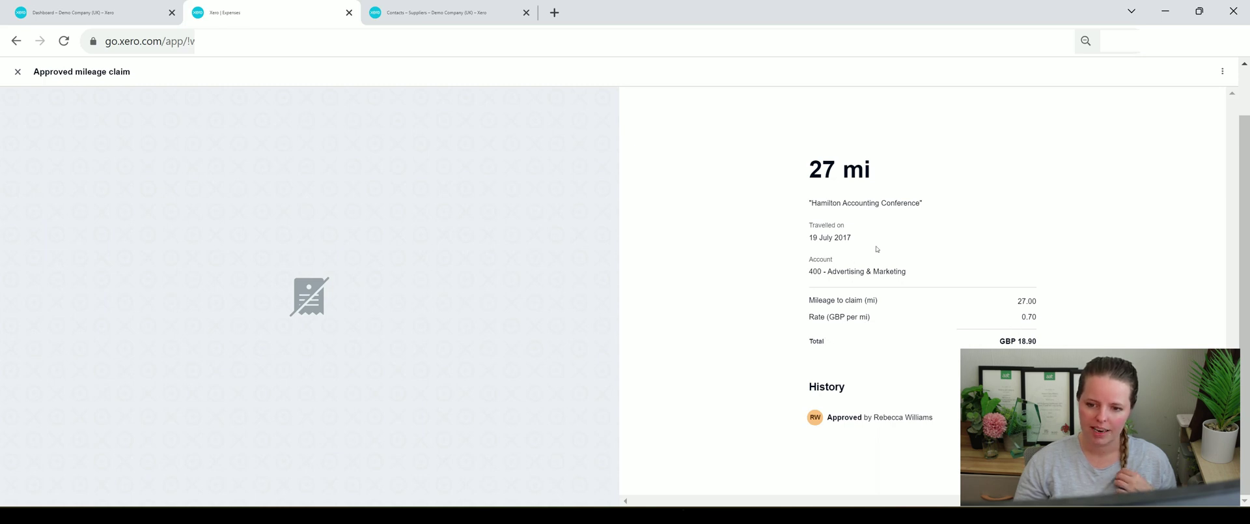
scroll(784, 277, up, 1)
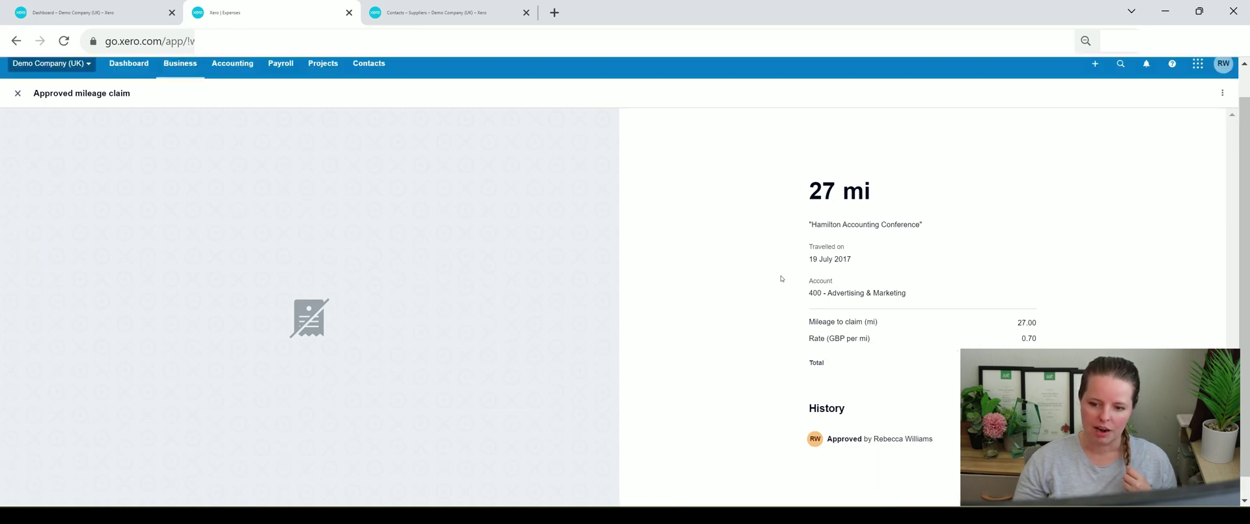
triple_click(911, 325)
click(909, 326)
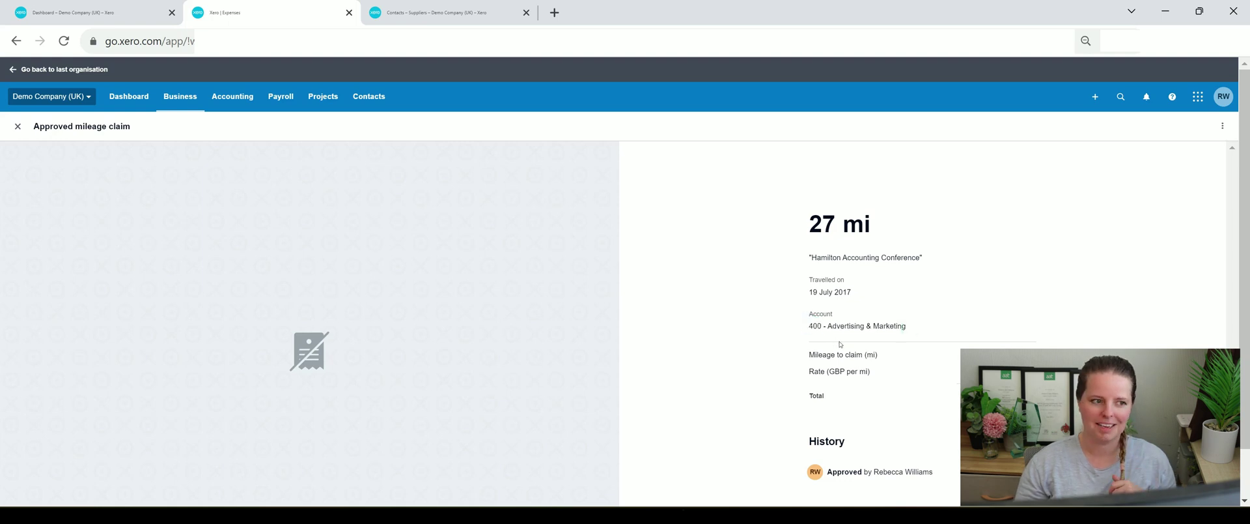
click(17, 127)
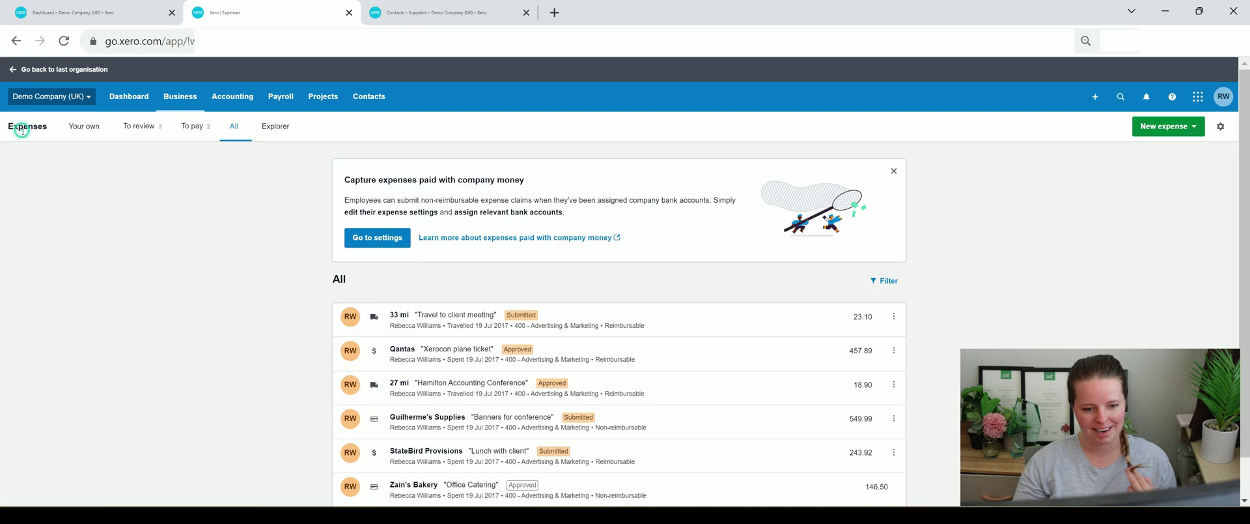
scroll(400, 294, down, 1)
scroll(400, 294, up, 1)
- Approve the 33 mi 'Travel to client meeting' mileage claim for 23.10 and confirm it under To pay
click(140, 126)
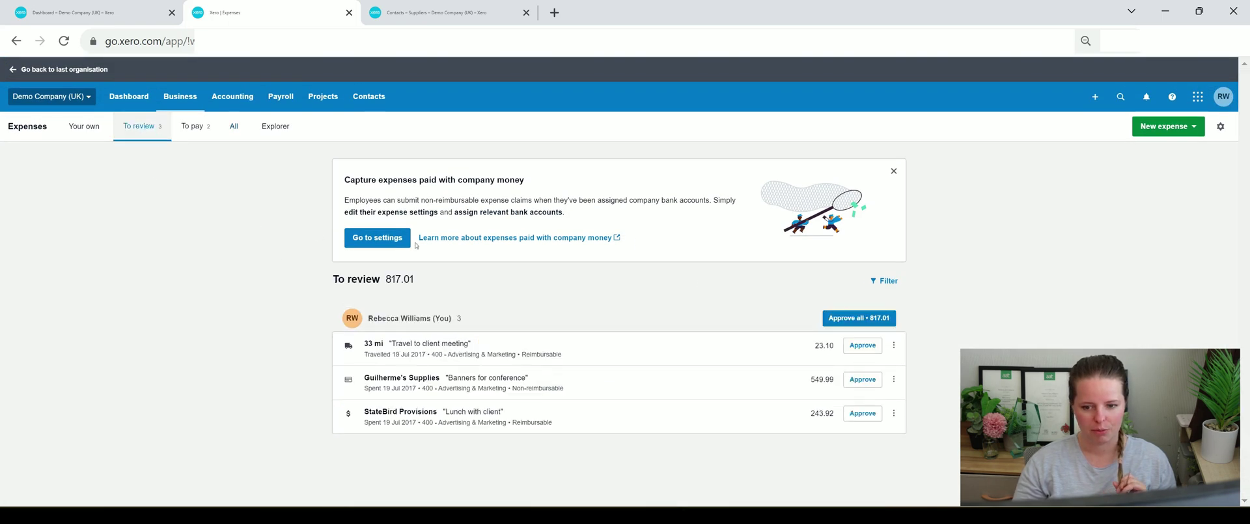
click(795, 350)
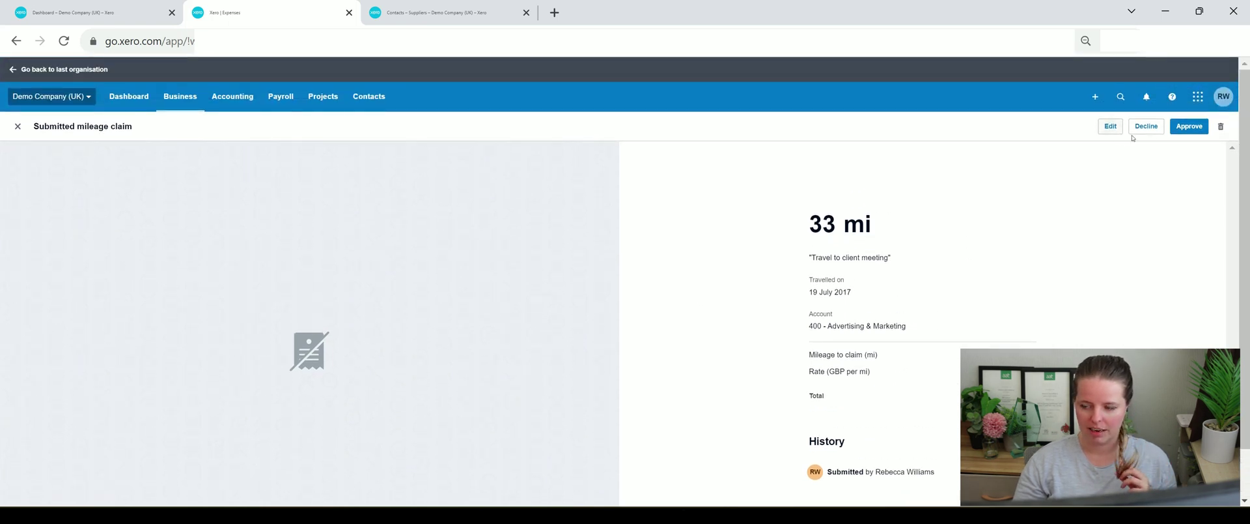
click(1190, 125)
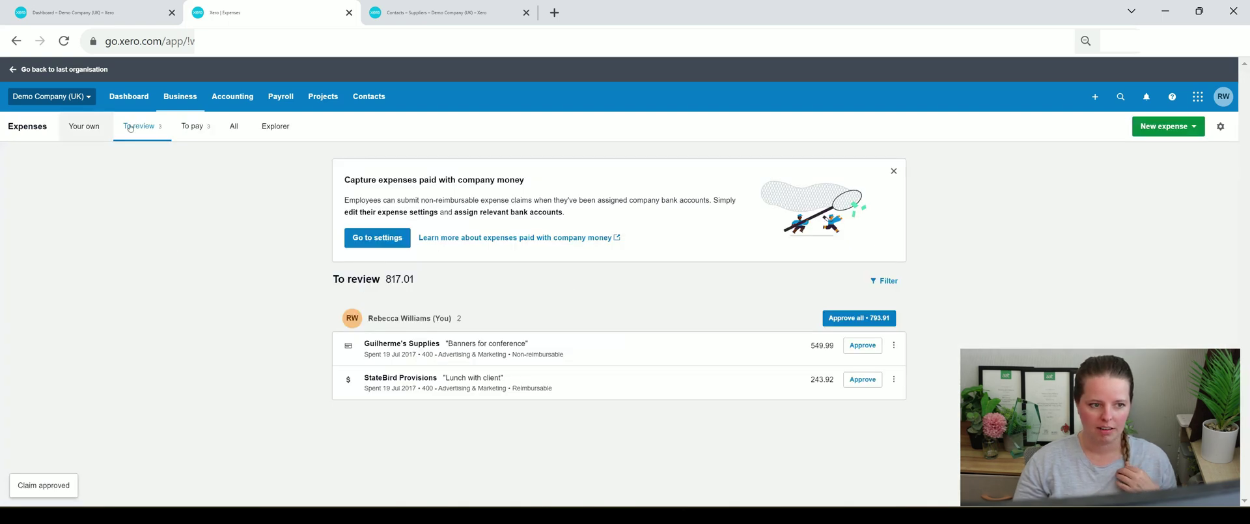
click(192, 128)
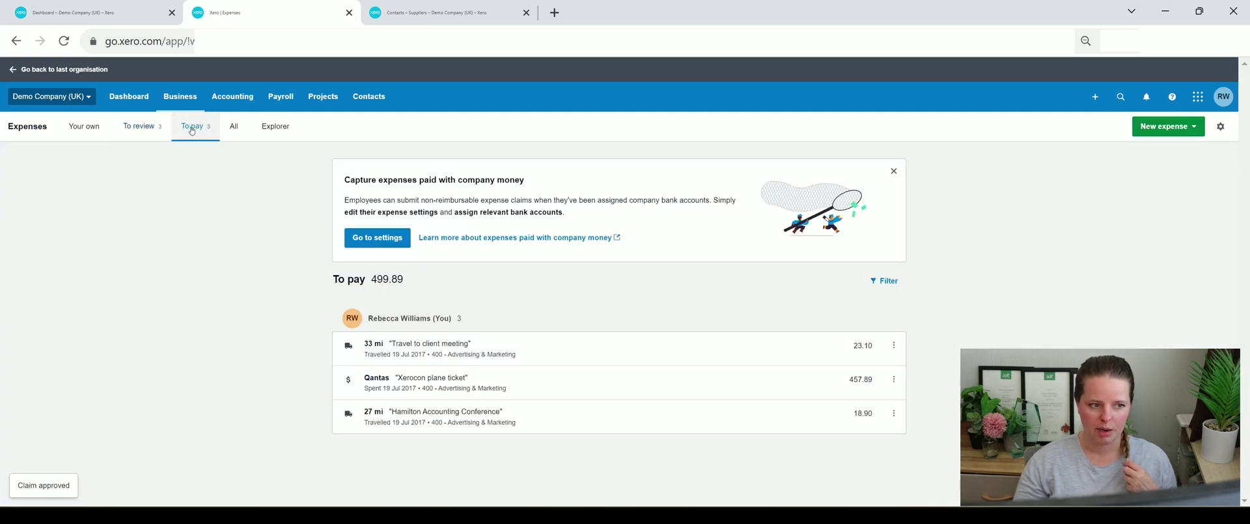
click(685, 353)
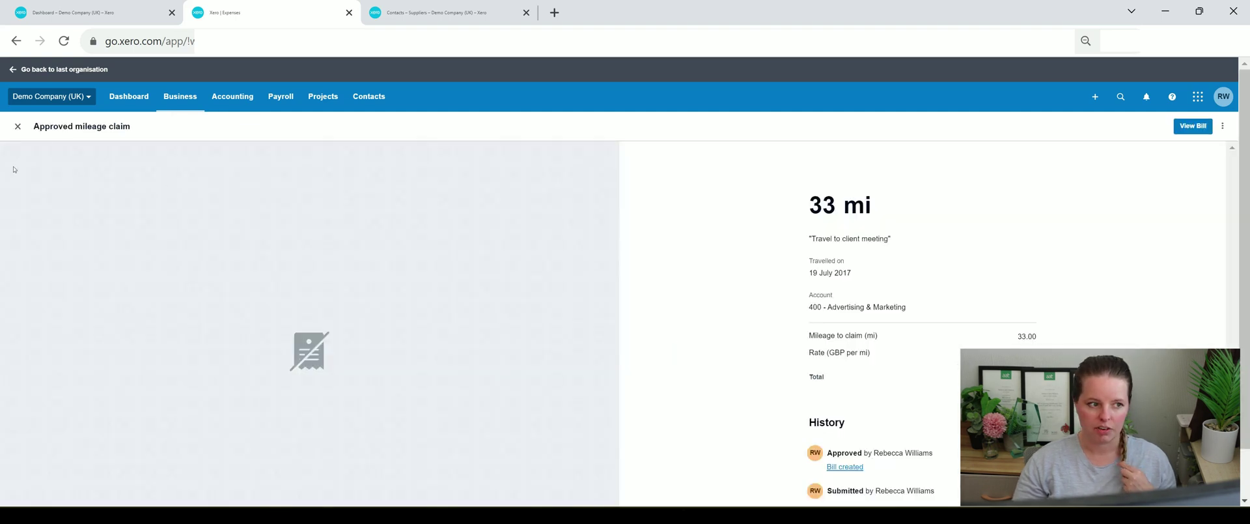
click(18, 126)
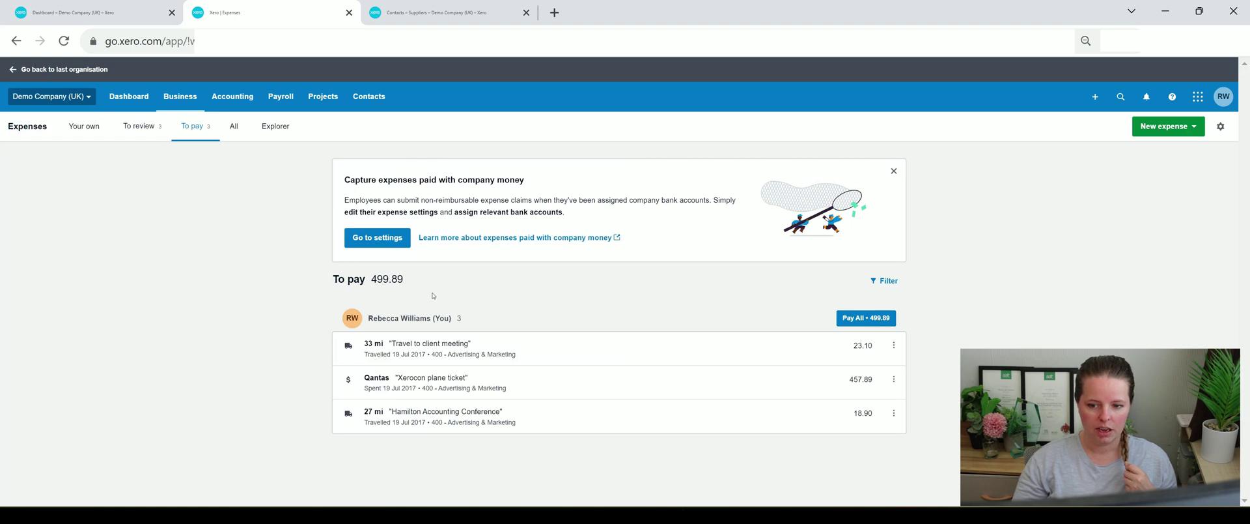
- Use Pay All to show the claim as a 23.10 bill due 29 Jul 2023
click(874, 321)
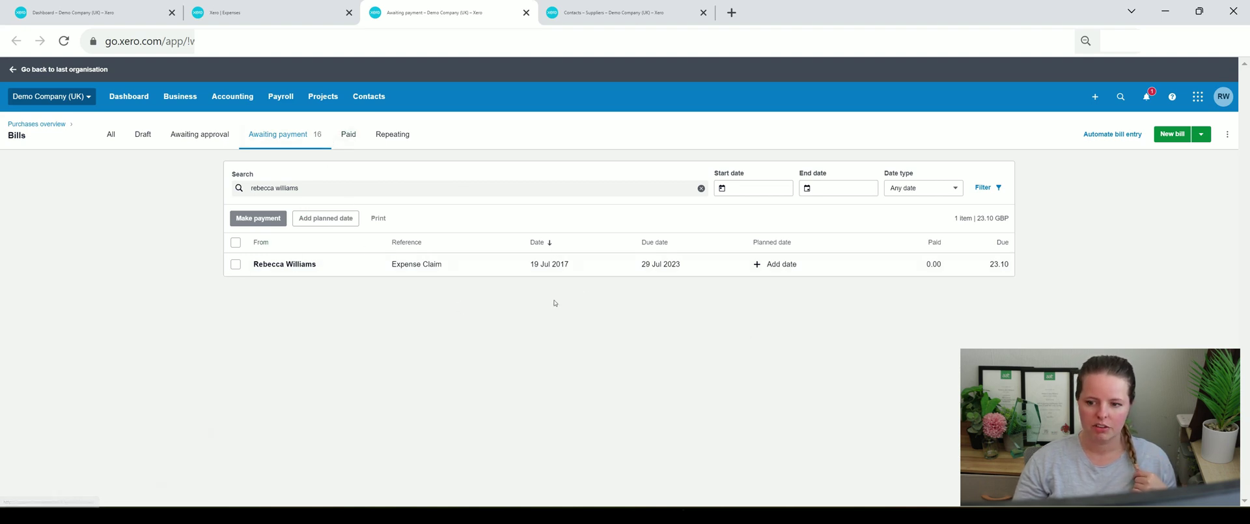
click(181, 103)
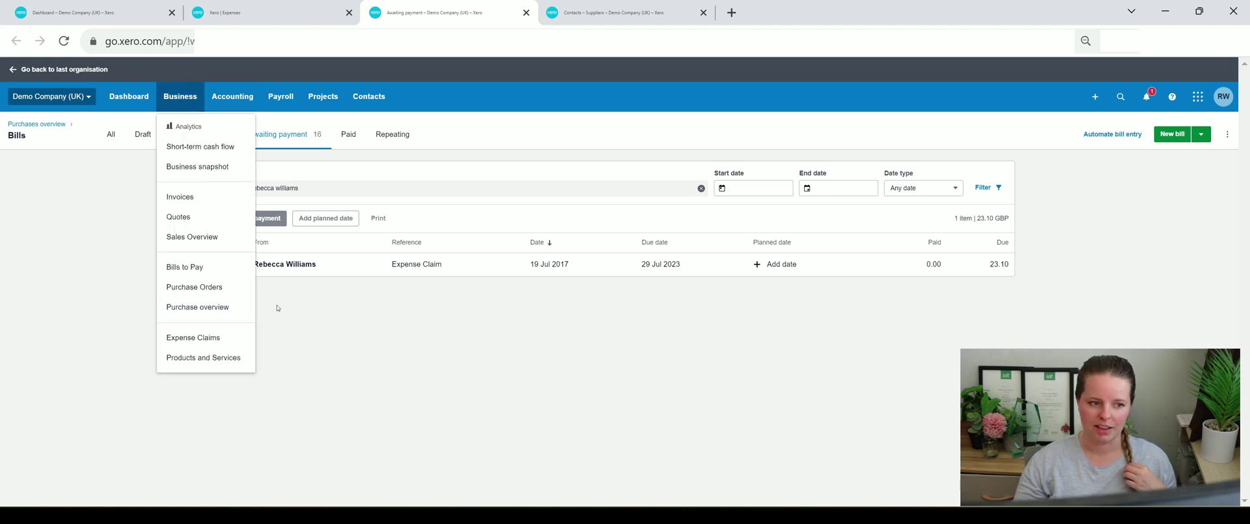
click(228, 97)
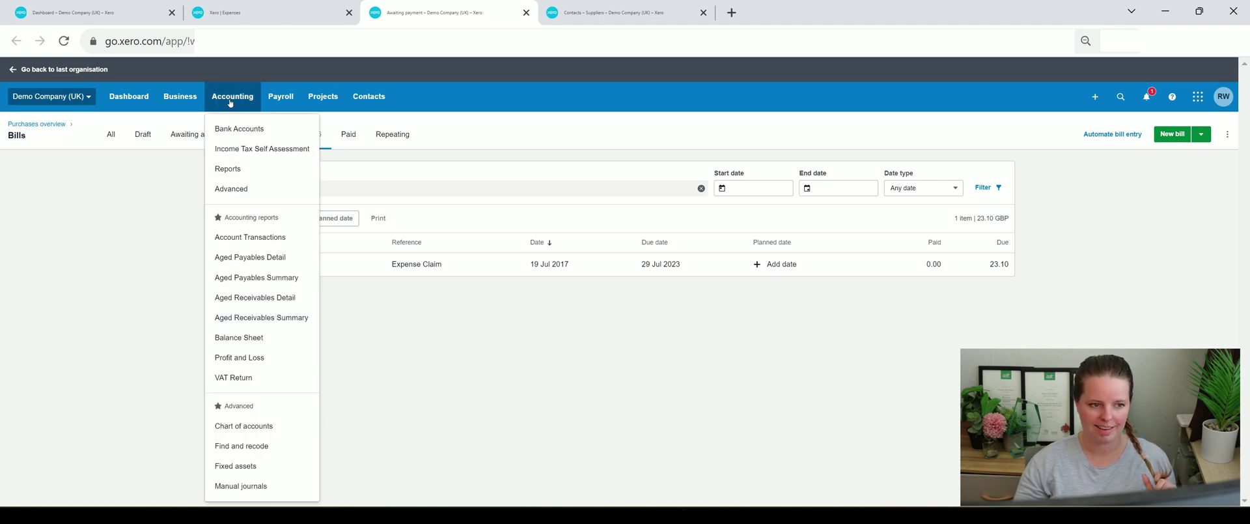
click(183, 201)
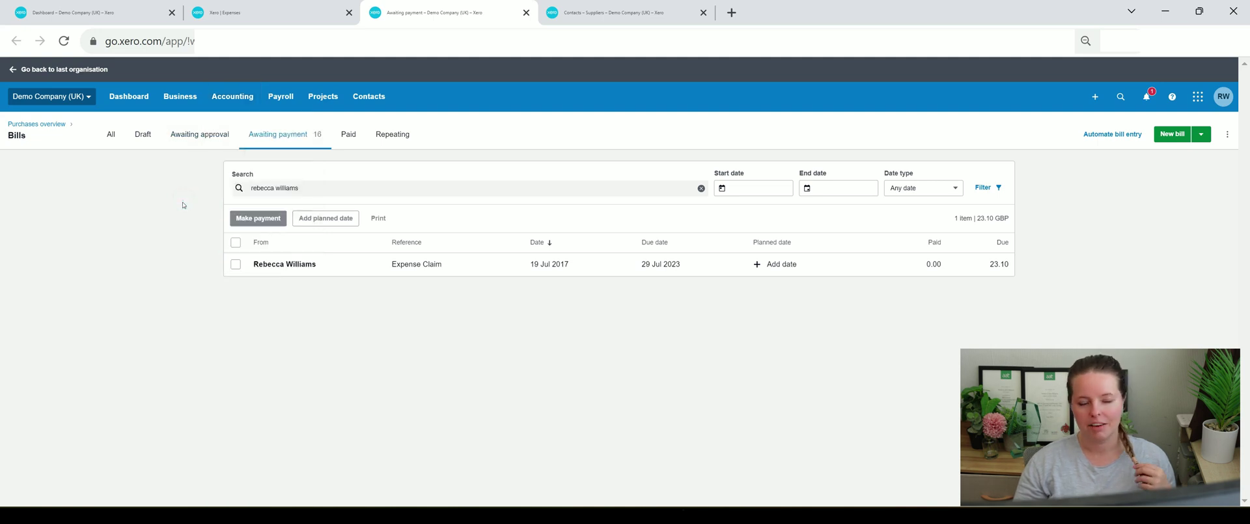